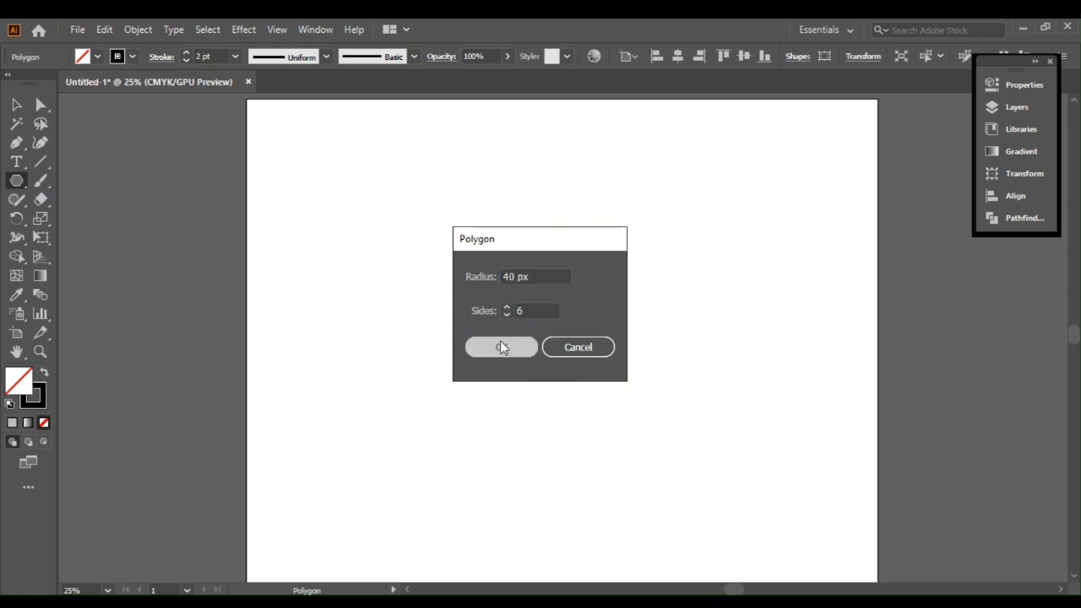
Step: Create two more hexagons with the Polygon tool, one with a 40 px radius and one with a 30 px radius
{"action": "left_click", "coordinate": [500, 340]}
{"action": "left_click", "coordinate": [535, 279]}
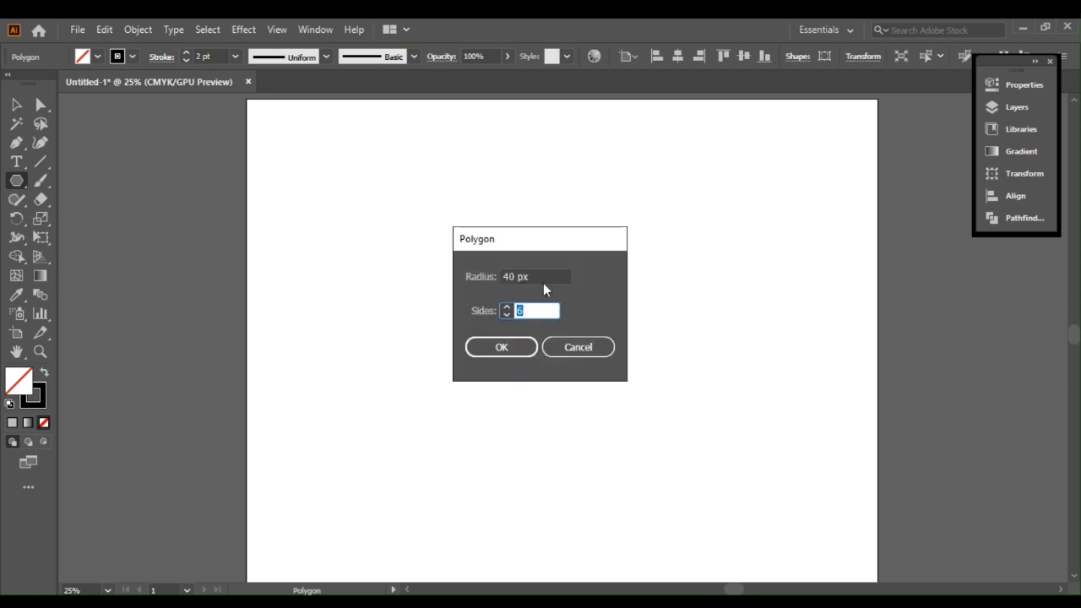
{"action": "left_click", "coordinate": [526, 277]}
{"action": "left_click", "coordinate": [491, 345]}
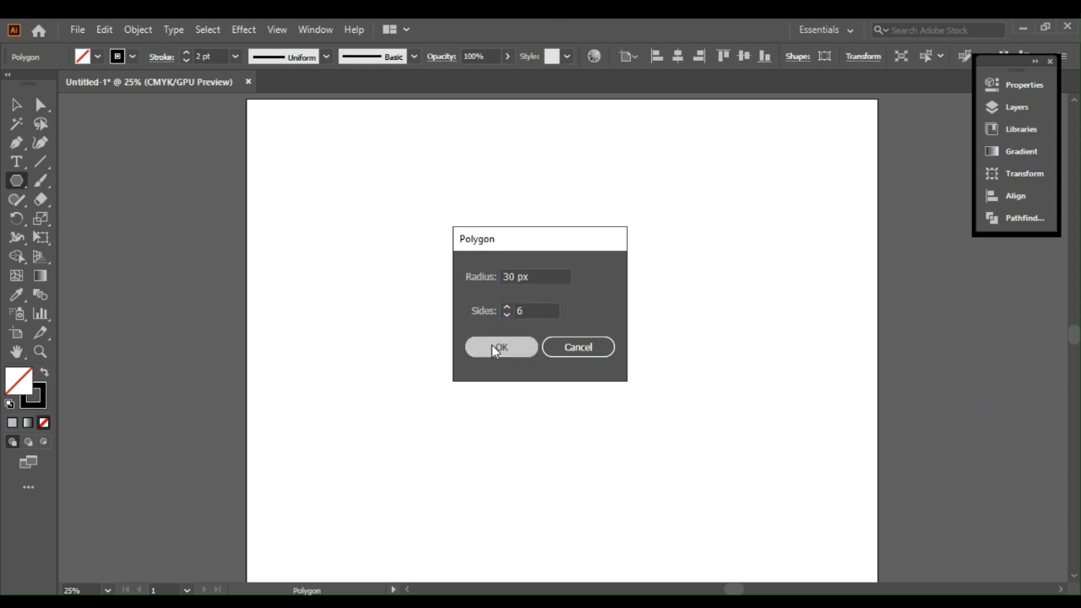
Step: Select all the hexagons and align their centers horizontally and vertically so they become concentric
{"action": "left_click", "coordinate": [16, 105]}
{"action": "left_click_drag", "start_coordinate": [377, 182], "coordinate": [696, 387]}
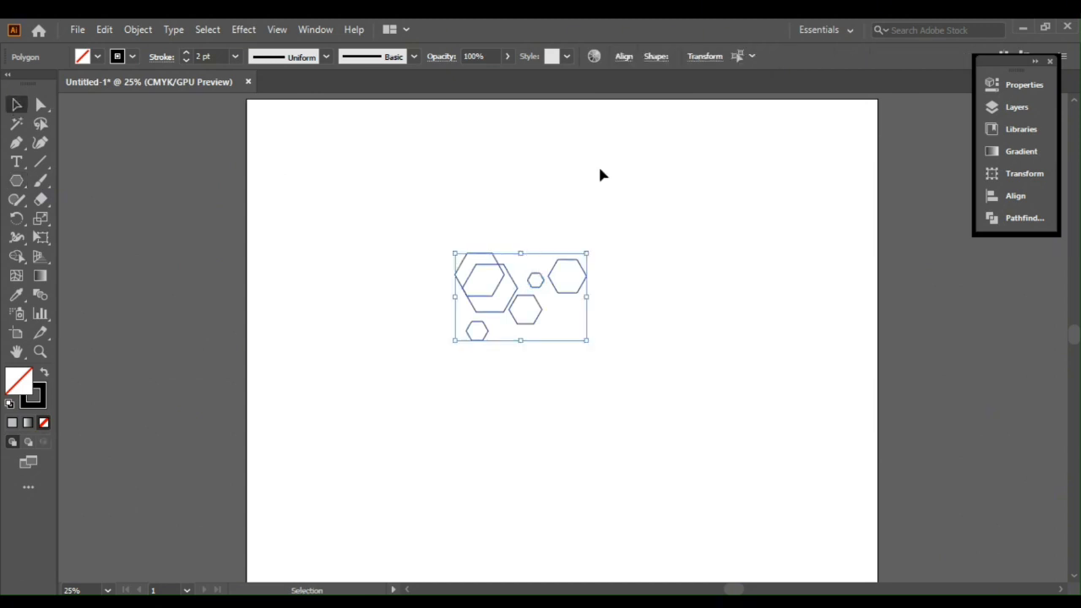
{"action": "left_click", "coordinate": [1011, 196]}
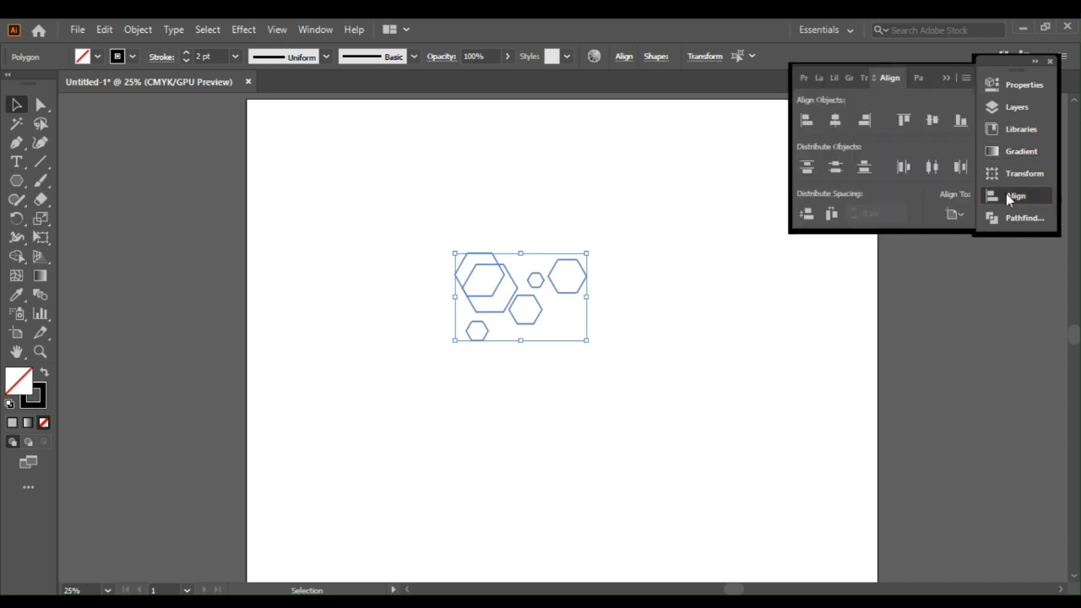
{"action": "left_click", "coordinate": [836, 121]}
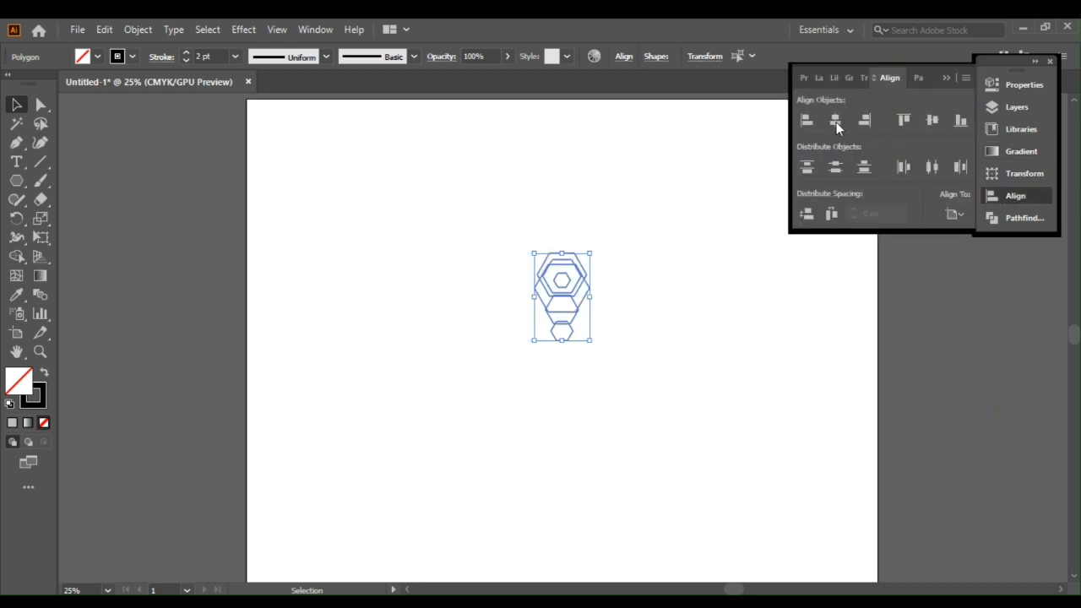
{"action": "left_click", "coordinate": [931, 121]}
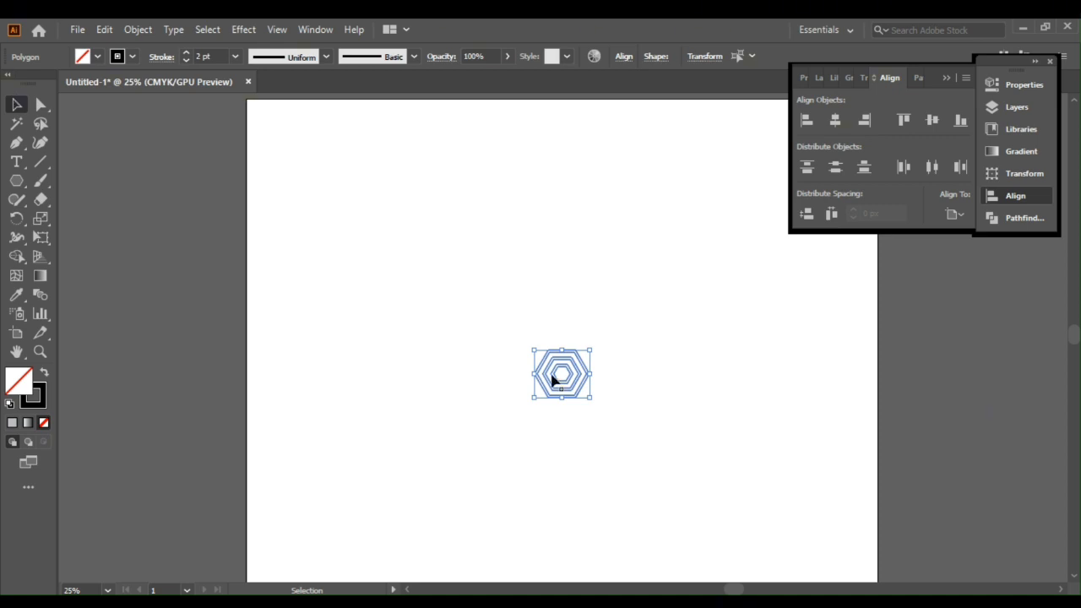
Step: Enlarge the concentric hexagons proportionally and reflect them about a 225° axis
{"action": "key", "text": "shift"}
{"action": "left_click_drag", "start_coordinate": [588, 396], "coordinate": [657, 440]}
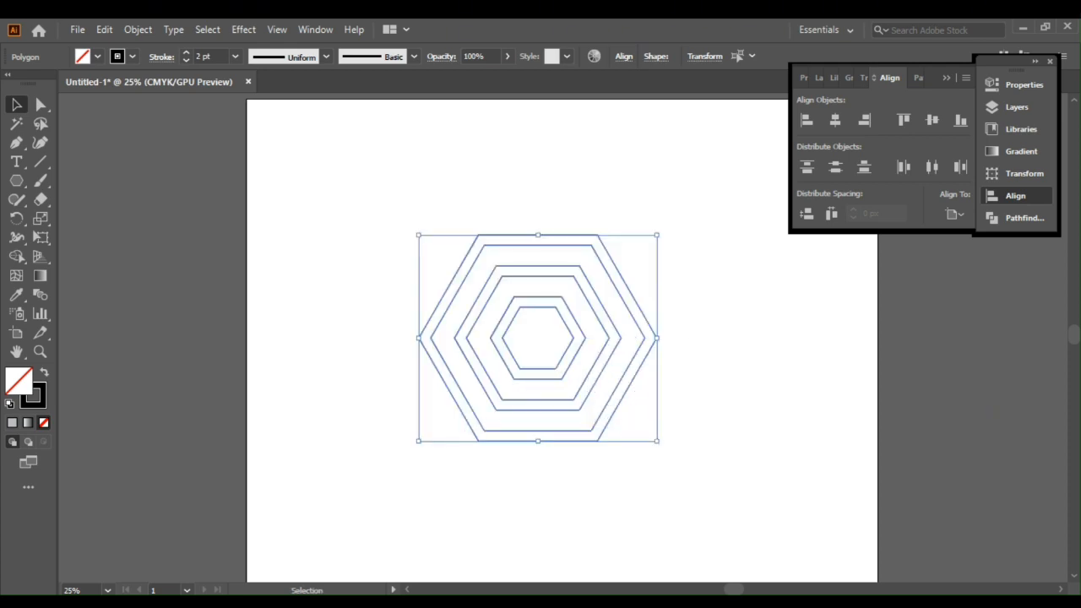
{"action": "right_click", "coordinate": [659, 455]}
{"action": "mouse_move", "coordinate": [718, 358]}
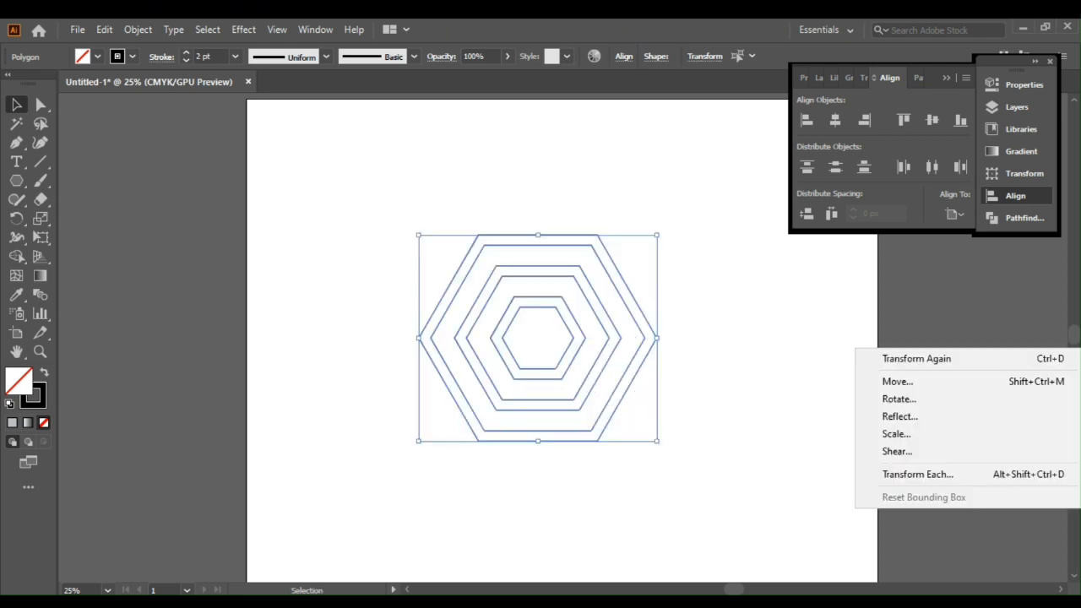
{"action": "left_click", "coordinate": [900, 417]}
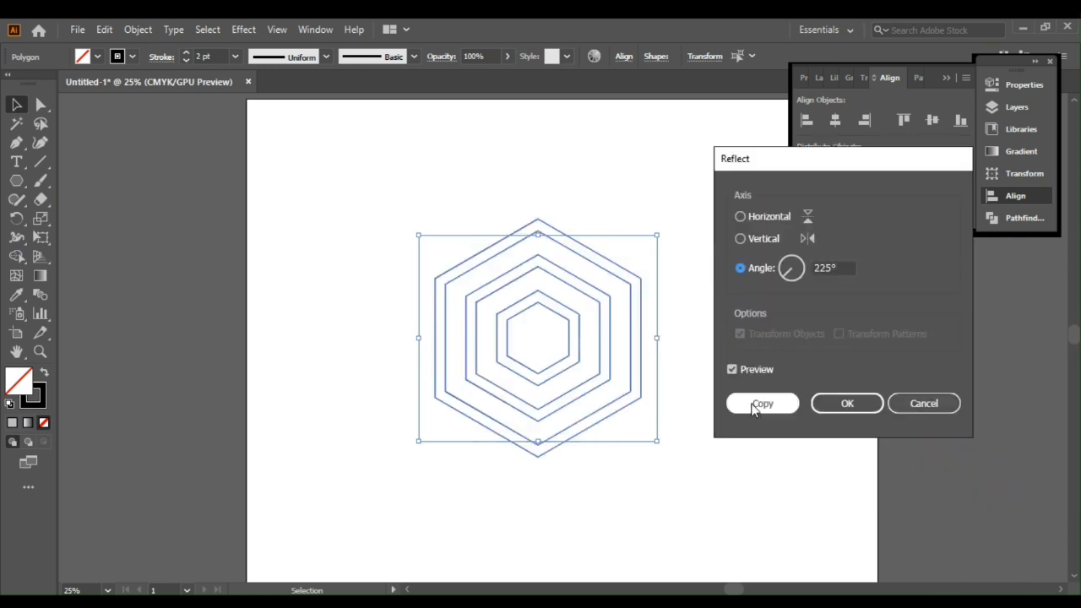
{"action": "left_click", "coordinate": [841, 407]}
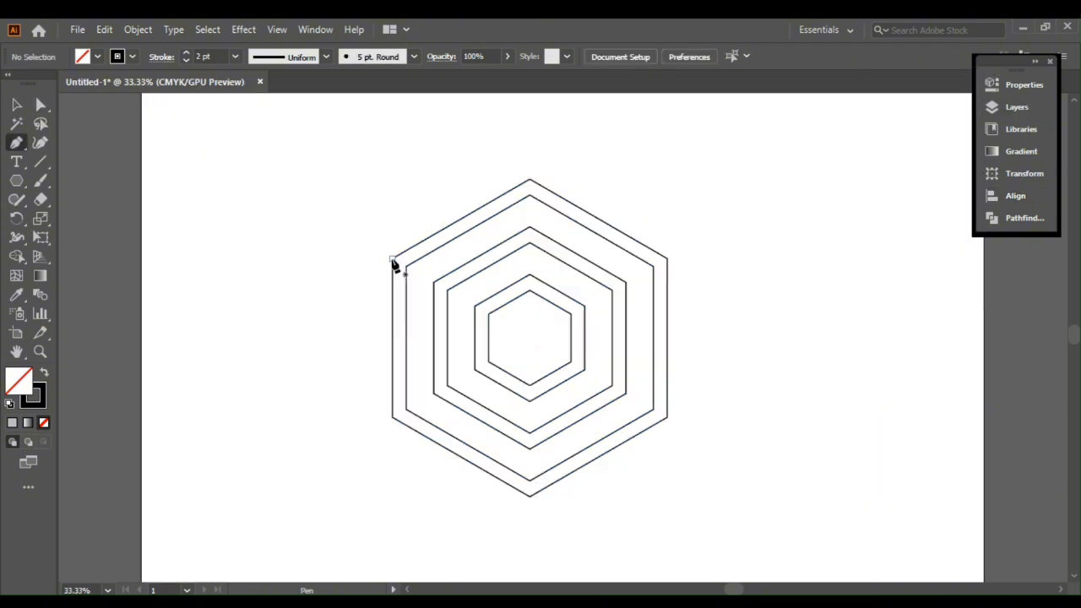
Step: With the Pen tool, draw two diagonal lines from the outer hexagon's upper-left and upper-right corners to just past the center
{"action": "left_click", "coordinate": [391, 258]}
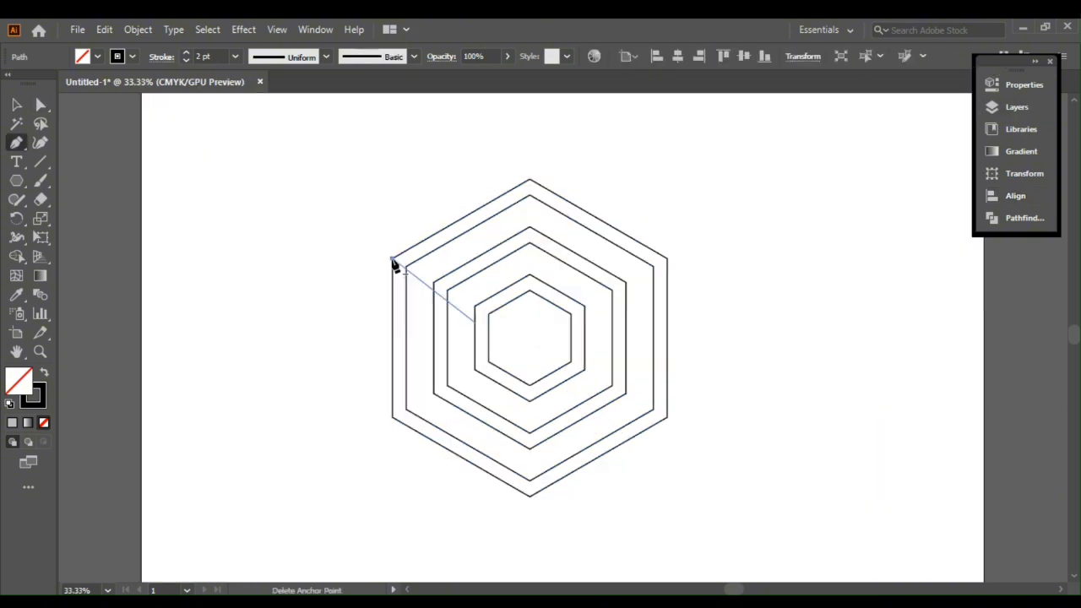
{"action": "left_click", "coordinate": [545, 344]}
{"action": "left_click", "coordinate": [667, 260]}
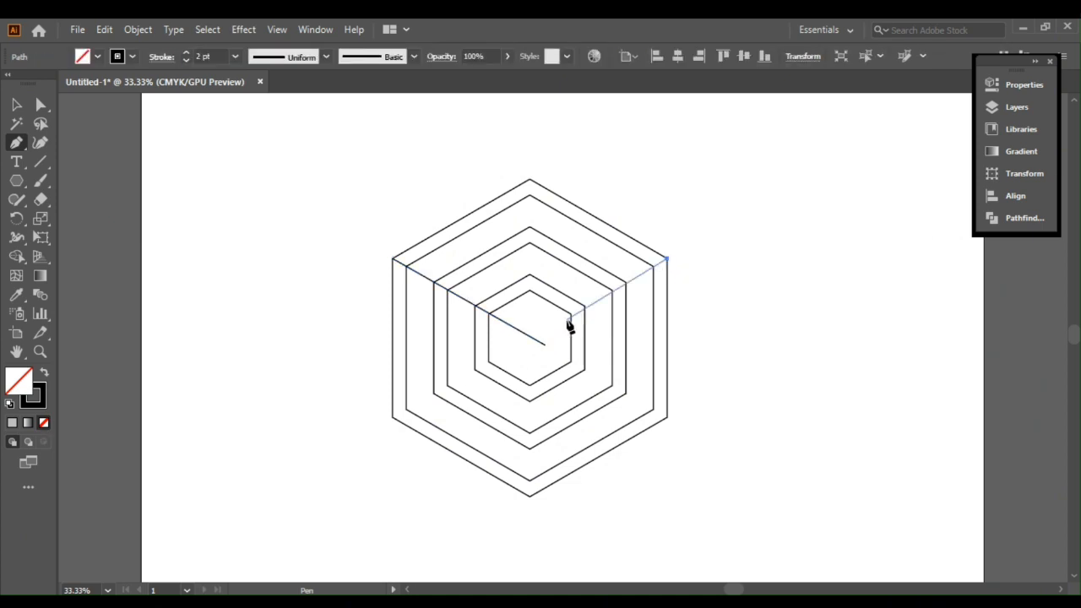
{"action": "left_click", "coordinate": [517, 346]}
{"action": "key", "text": "Escape"}
Step: Draw two parallel lines from the top corners of the two innermost hexagons up-left to the middle pair's upper-left band
{"action": "left_click", "coordinate": [529, 275]}
{"action": "left_click", "coordinate": [500, 261]}
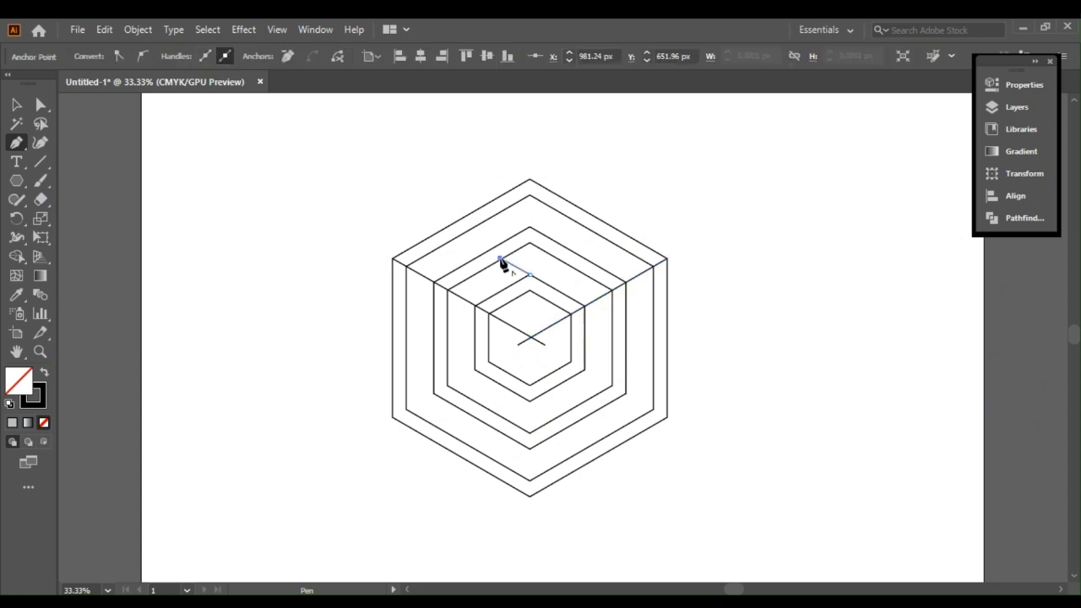
{"action": "key", "text": "Escape"}
{"action": "left_click", "coordinate": [531, 291]}
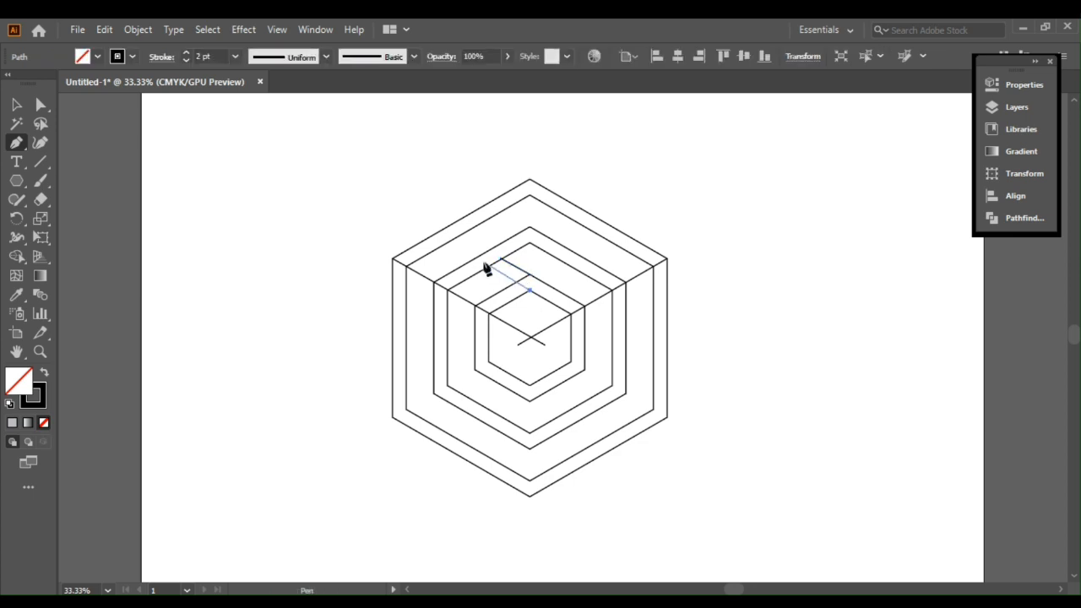
{"action": "left_click", "coordinate": [485, 268]}
{"action": "key", "text": "Escape"}
Step: Draw two parallel lines from the top corners of the middle hexagon pair up-right to the outer band
{"action": "left_click", "coordinate": [530, 244]}
{"action": "left_click", "coordinate": [574, 222]}
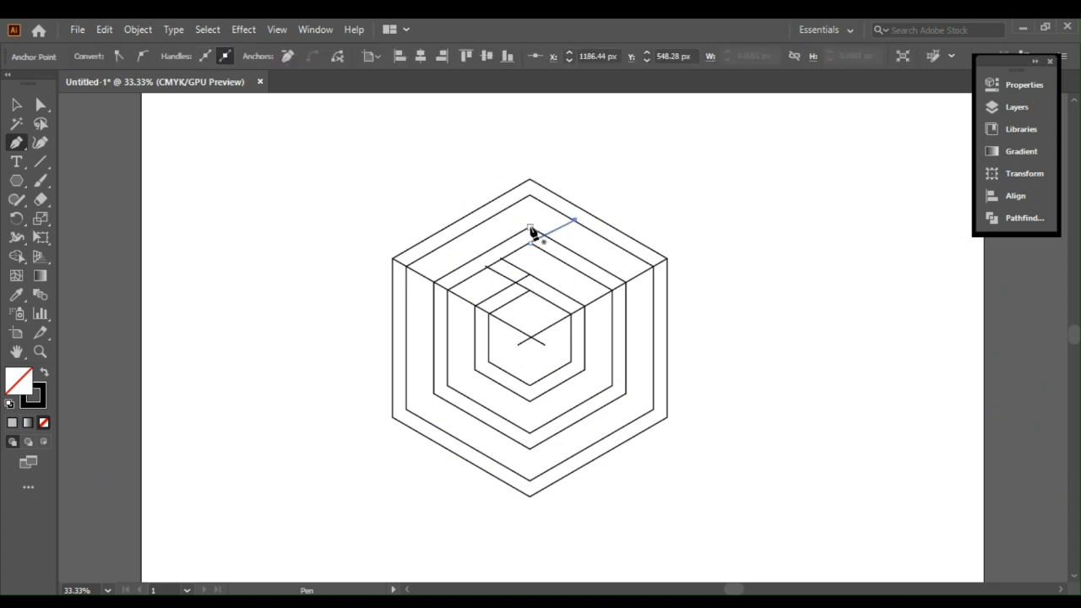
{"action": "left_click", "coordinate": [530, 229]}
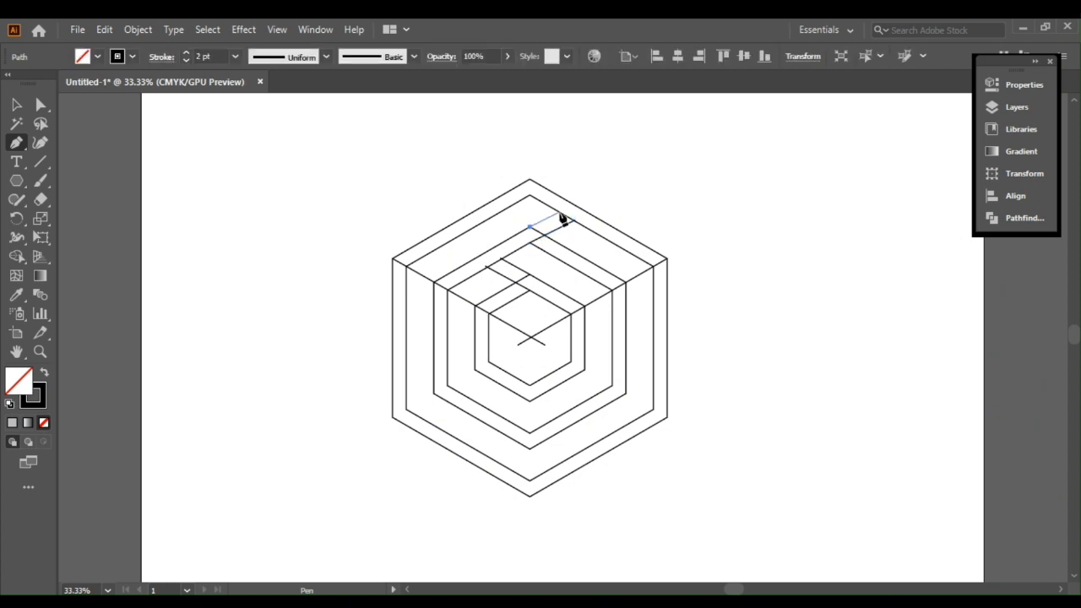
{"action": "left_click", "coordinate": [559, 214]}
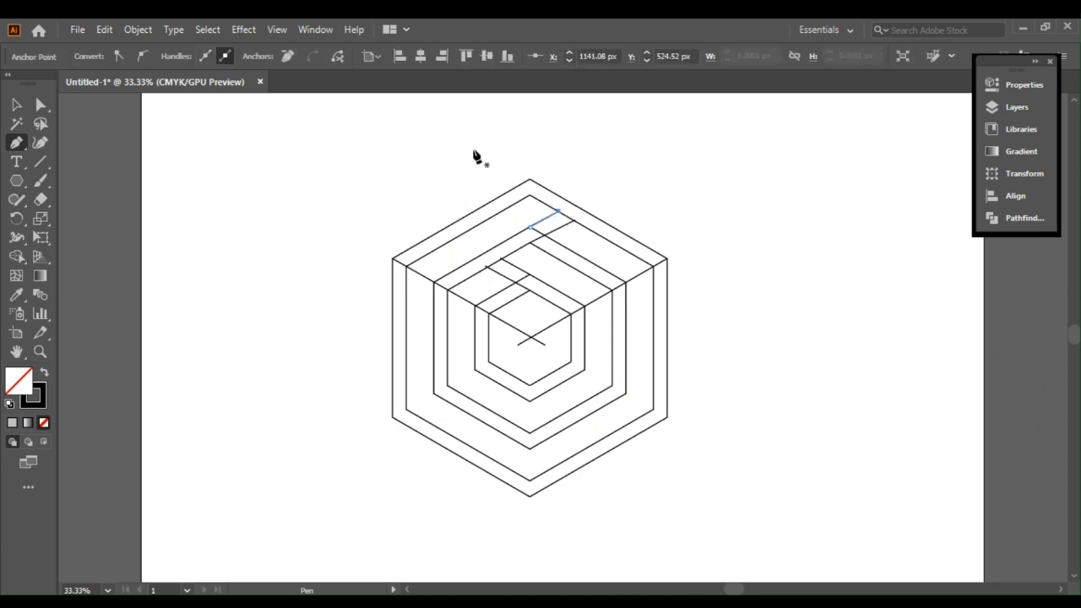
Step: Draw two matching parallel lines from the middle hexagon pair's top corners up-left to the outer band
{"action": "left_click", "coordinate": [529, 227]}
{"action": "left_click", "coordinate": [500, 213]}
{"action": "left_click", "coordinate": [530, 243]}
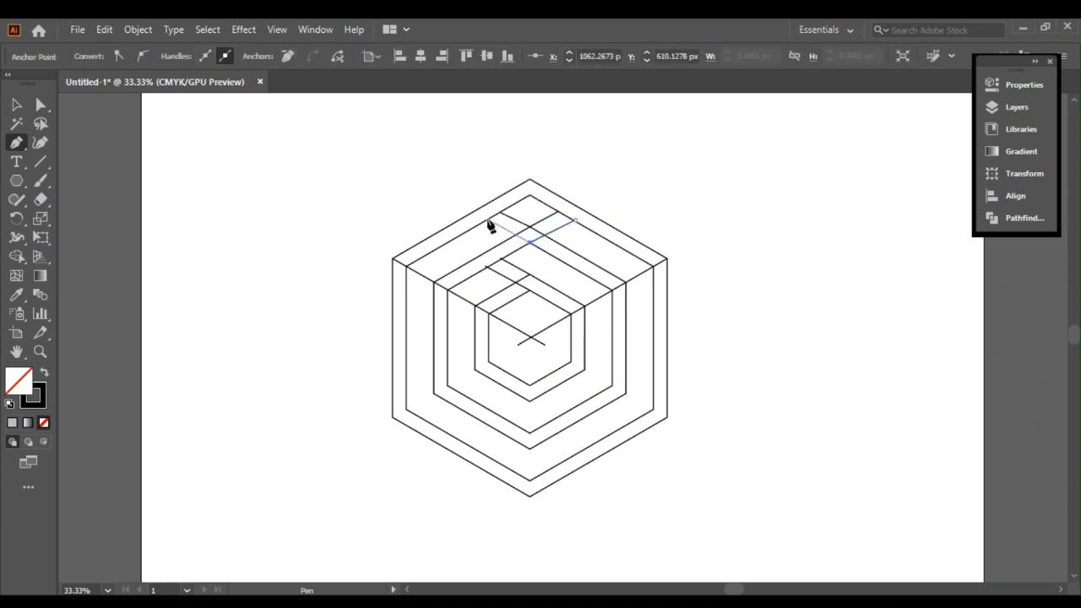
{"action": "left_click", "coordinate": [489, 222]}
{"action": "left_click", "coordinate": [487, 221]}
Step: Draw vertical center segments in the diamond-shaped gaps, from the second hexagon's top corner down to the center point
{"action": "left_click", "coordinate": [530, 196]}
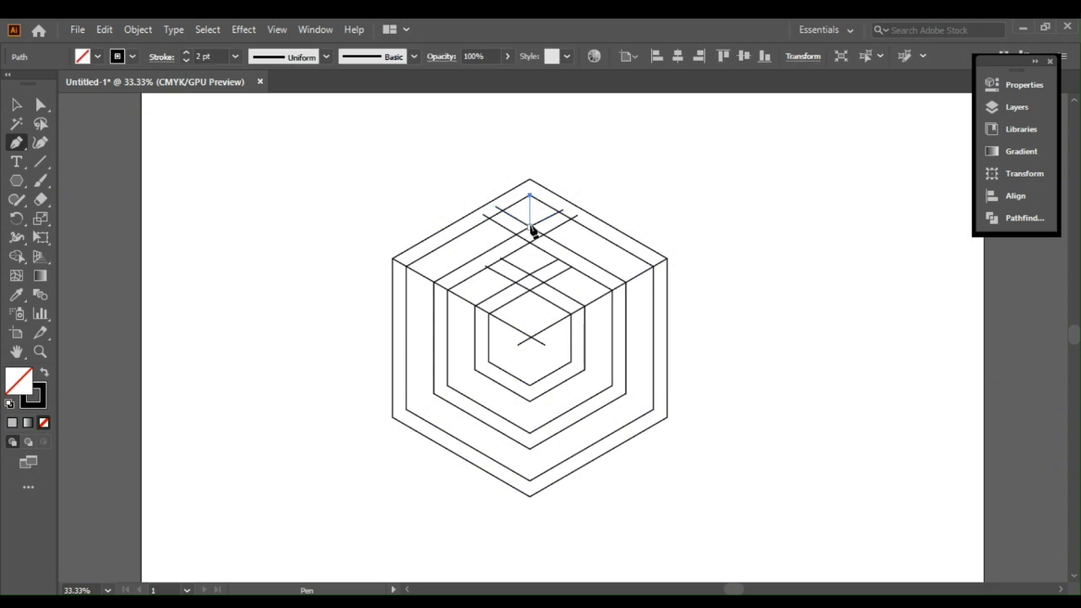
{"action": "left_click", "coordinate": [529, 226]}
{"action": "left_click", "coordinate": [530, 243], "text": "ctrl"}
{"action": "left_click", "coordinate": [529, 243]}
{"action": "left_click", "coordinate": [529, 292]}
{"action": "left_click", "coordinate": [531, 337]}
Step: Draw two vertical lines from the outer band crossings down to the innermost hexagon's upper-right and upper-left corners
{"action": "left_click", "coordinate": [571, 218]}
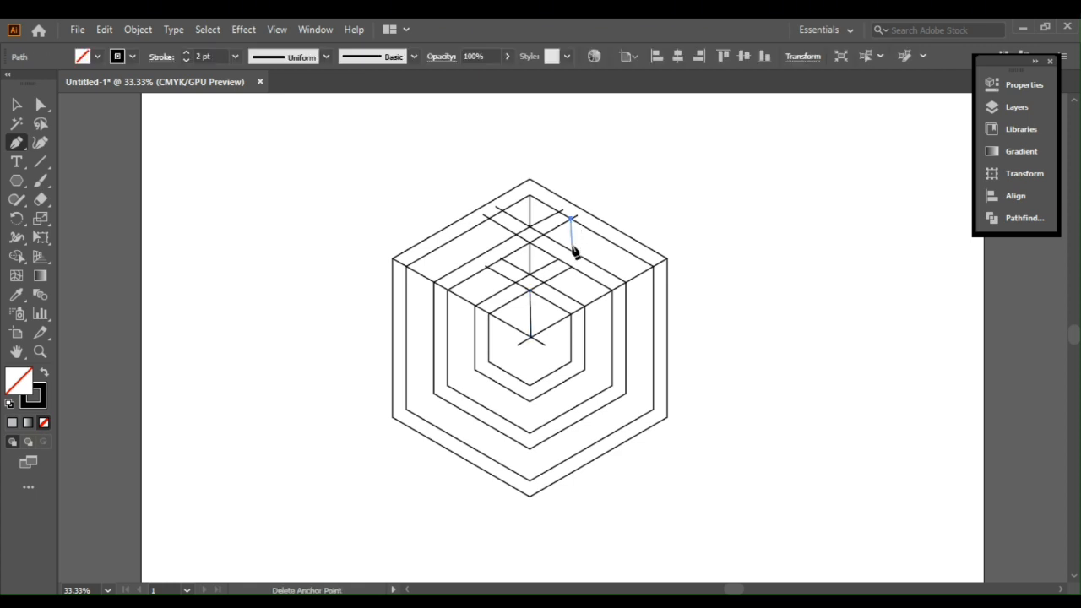
{"action": "left_click", "coordinate": [570, 320]}
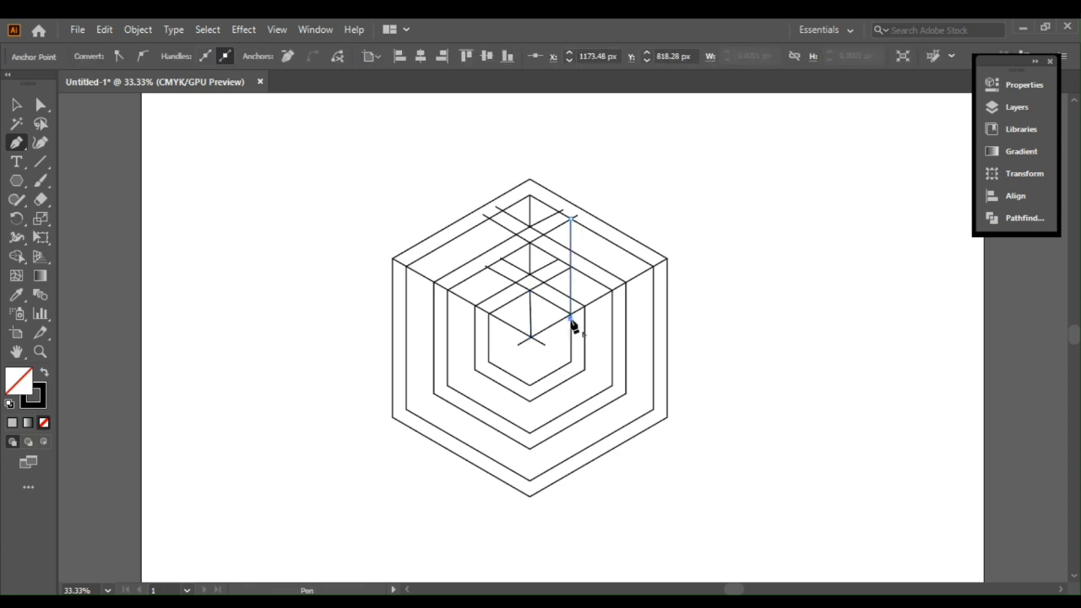
{"action": "key", "text": "Escape"}
{"action": "left_click", "coordinate": [488, 219]}
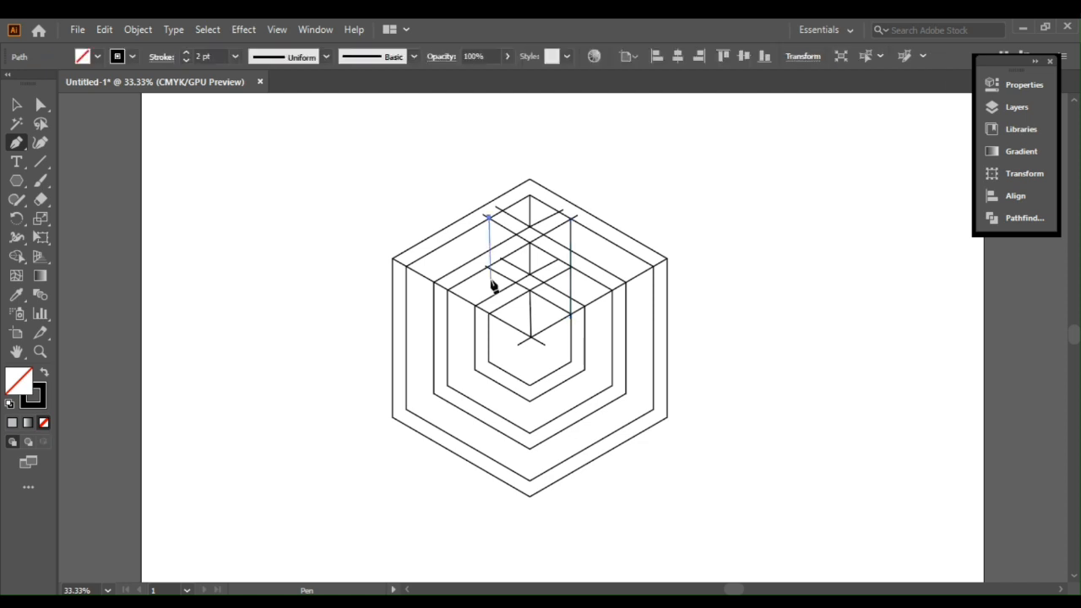
{"action": "left_click", "coordinate": [488, 320]}
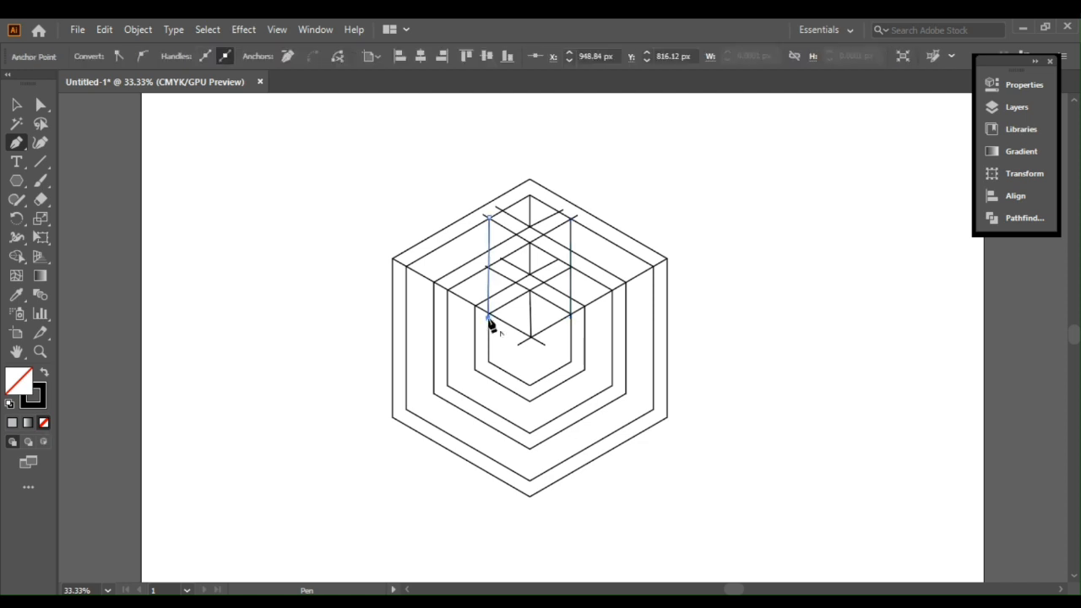
{"action": "key", "text": "Escape"}
Step: Select all the artwork and use Shape Builder with a black fill to merge the cube's top bands into a crossed lattice
{"action": "key", "text": "v"}
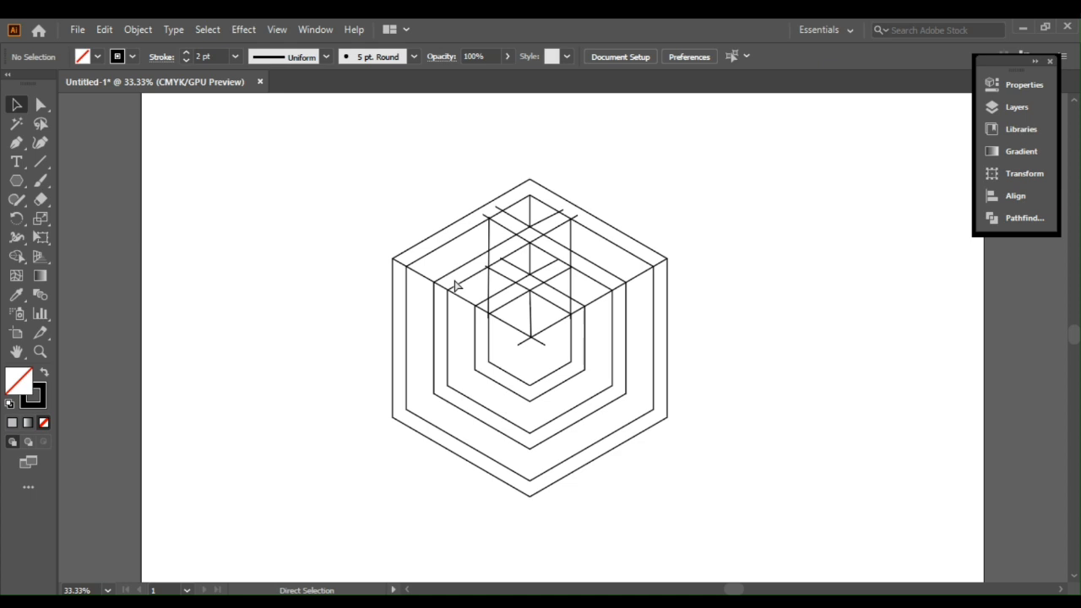
{"action": "key", "text": "ctrl+a"}
{"action": "key", "text": "shift+m"}
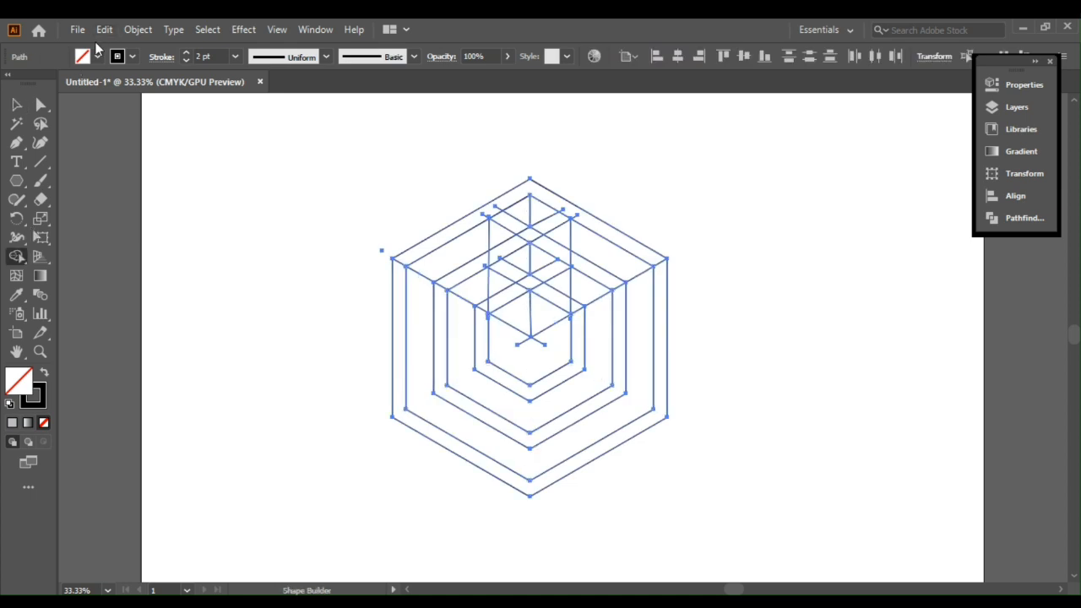
{"action": "left_click", "coordinate": [97, 56]}
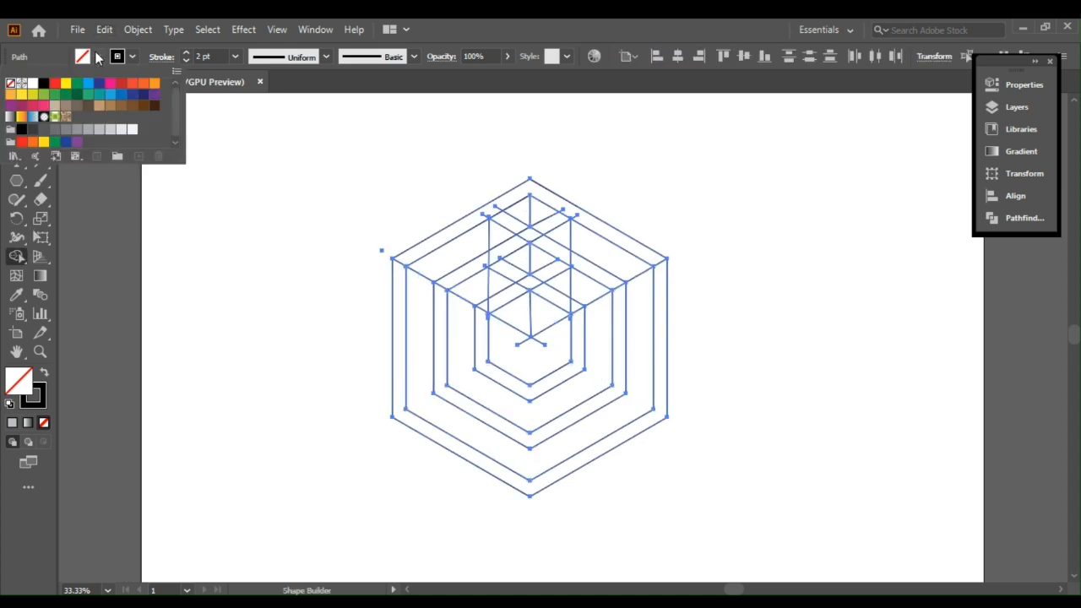
{"action": "left_click", "coordinate": [44, 83]}
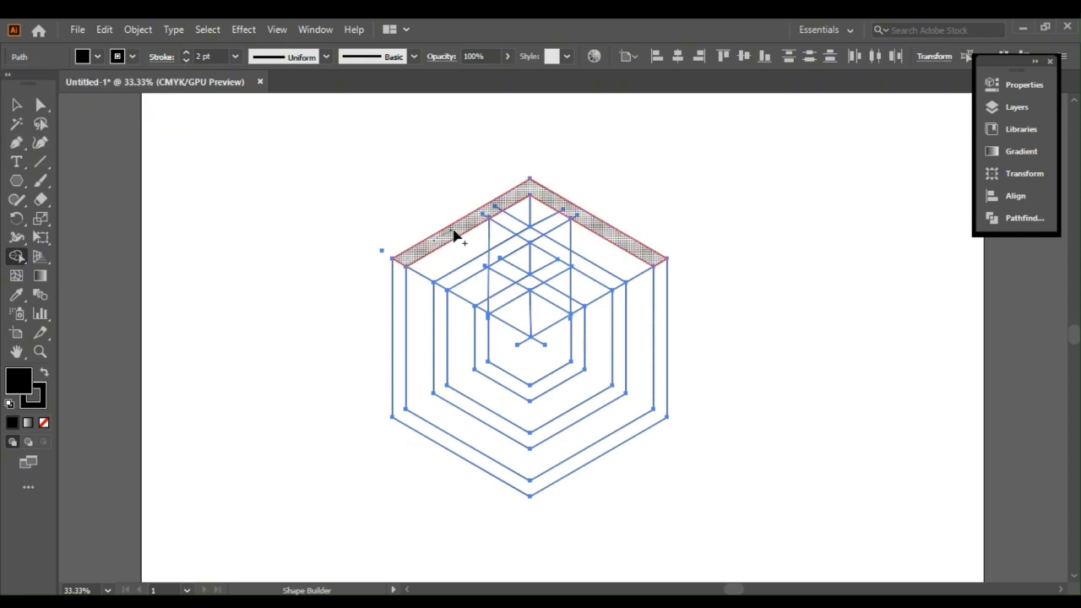
{"action": "left_click_drag", "start_coordinate": [453, 236], "coordinate": [506, 207]}
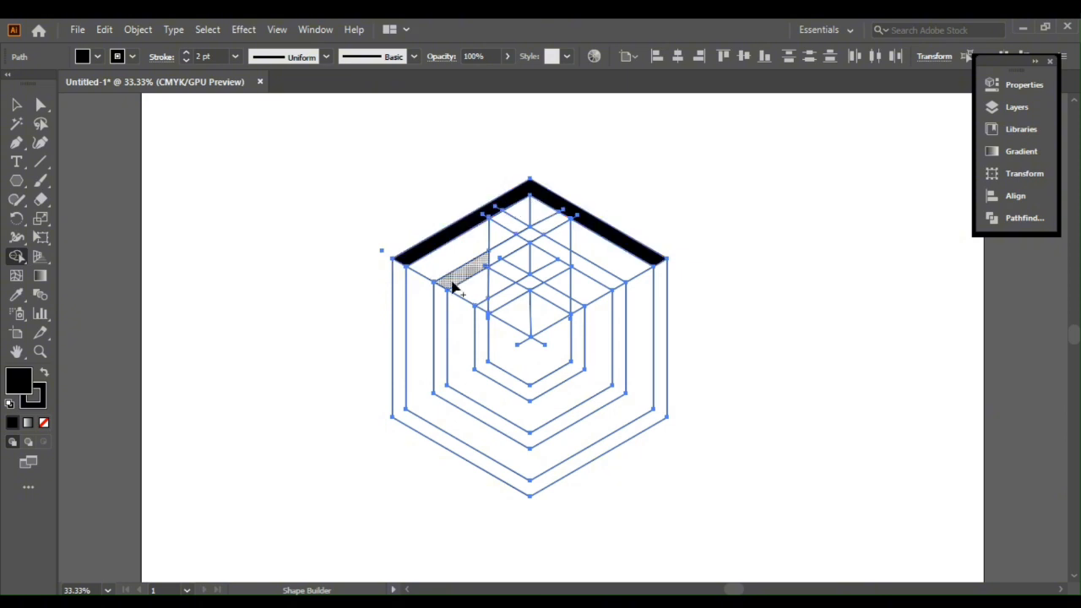
{"action": "left_click_drag", "start_coordinate": [453, 288], "coordinate": [565, 221]}
{"action": "mouse_move", "coordinate": [565, 261]}
{"action": "left_mouse_down"}
{"action": "mouse_move", "coordinate": [536, 236]}
{"action": "mouse_move", "coordinate": [580, 266]}
{"action": "mouse_move", "coordinate": [487, 311]}
{"action": "left_mouse_up"}
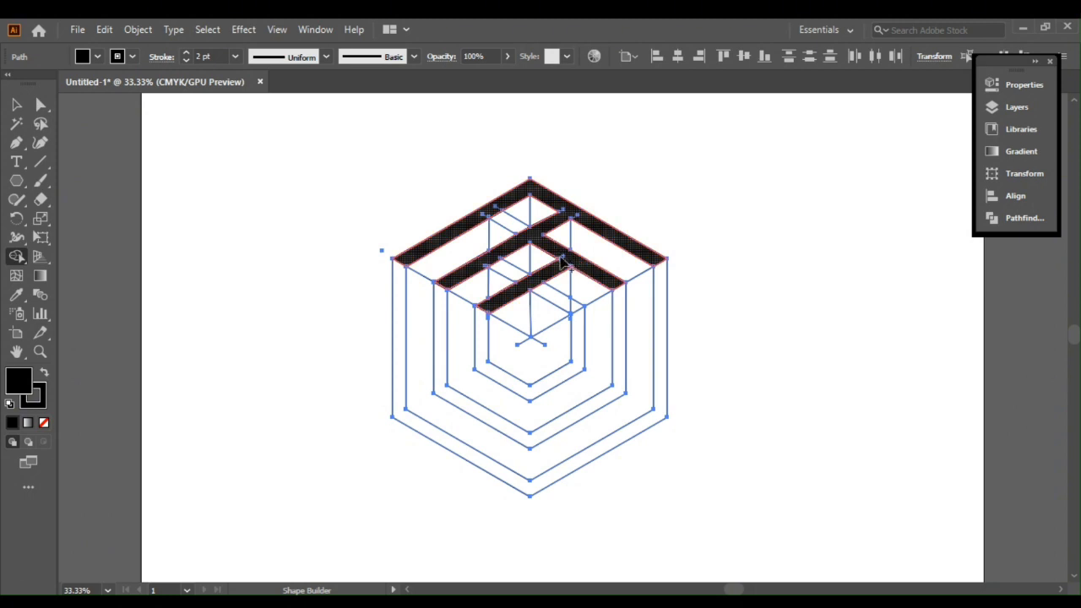
{"action": "left_click", "coordinate": [494, 211]}
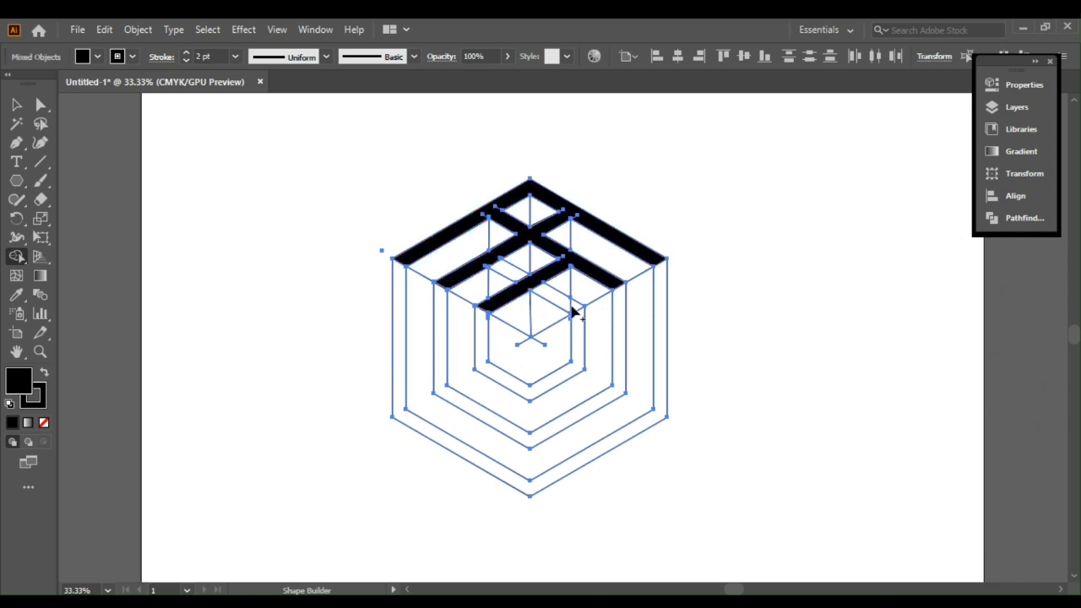
{"action": "mouse_move", "coordinate": [574, 307]}
{"action": "left_mouse_down"}
{"action": "mouse_move", "coordinate": [490, 258]}
{"action": "mouse_move", "coordinate": [537, 288]}
{"action": "left_mouse_up"}
Step: Fill the left-hand portion of each gap in the cube's top face with dark gray using Shape Builder
{"action": "left_click", "coordinate": [98, 56]}
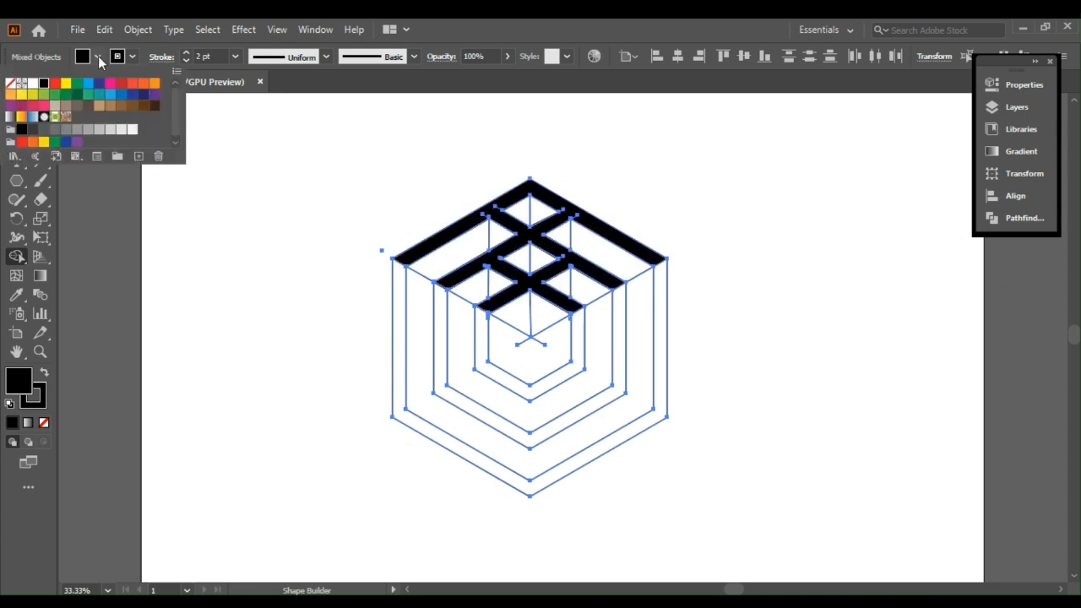
{"action": "left_click", "coordinate": [44, 132]}
{"action": "left_click", "coordinate": [474, 250]}
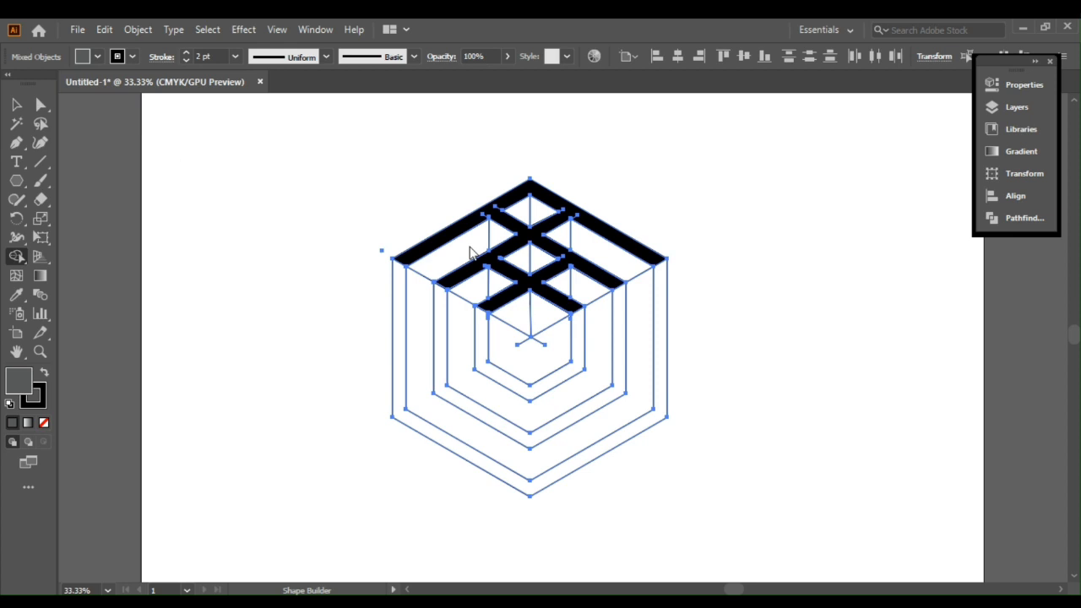
{"action": "left_click", "coordinate": [464, 255]}
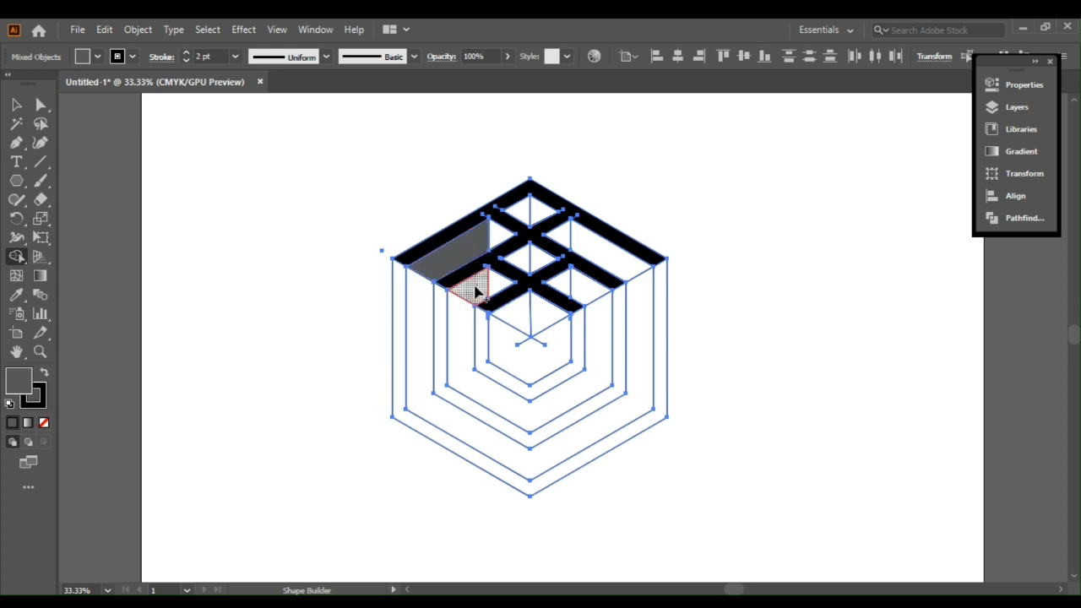
{"action": "left_click", "coordinate": [476, 291]}
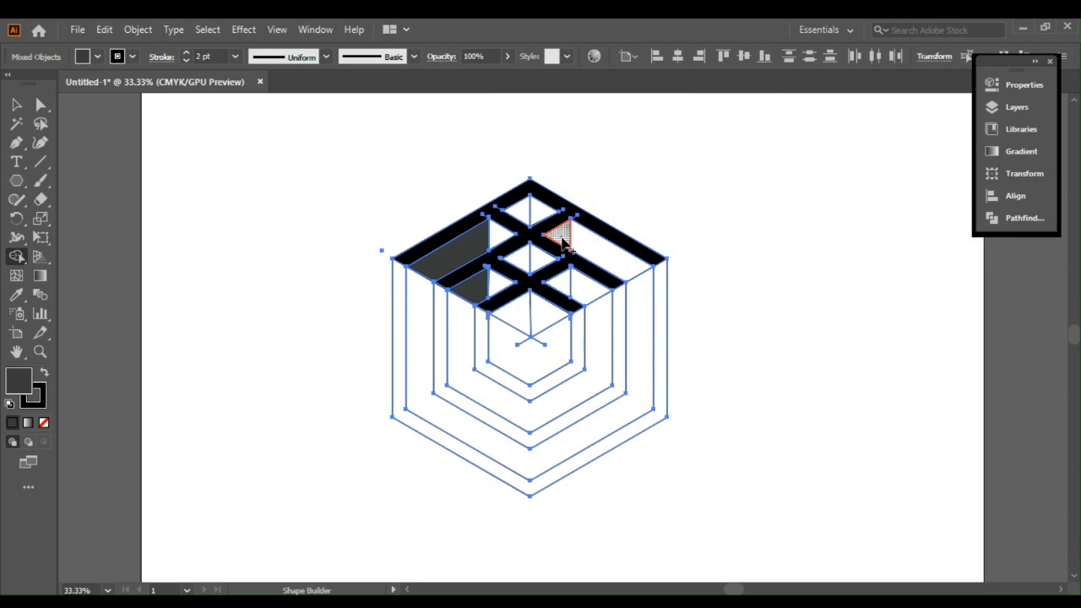
{"action": "left_click", "coordinate": [563, 240]}
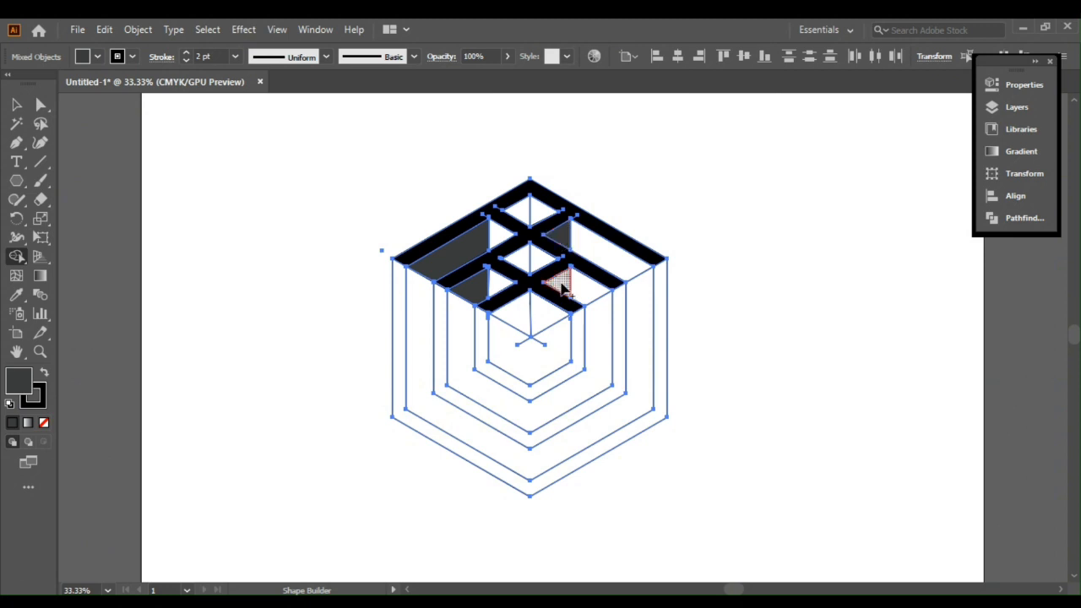
{"action": "left_click", "coordinate": [561, 286]}
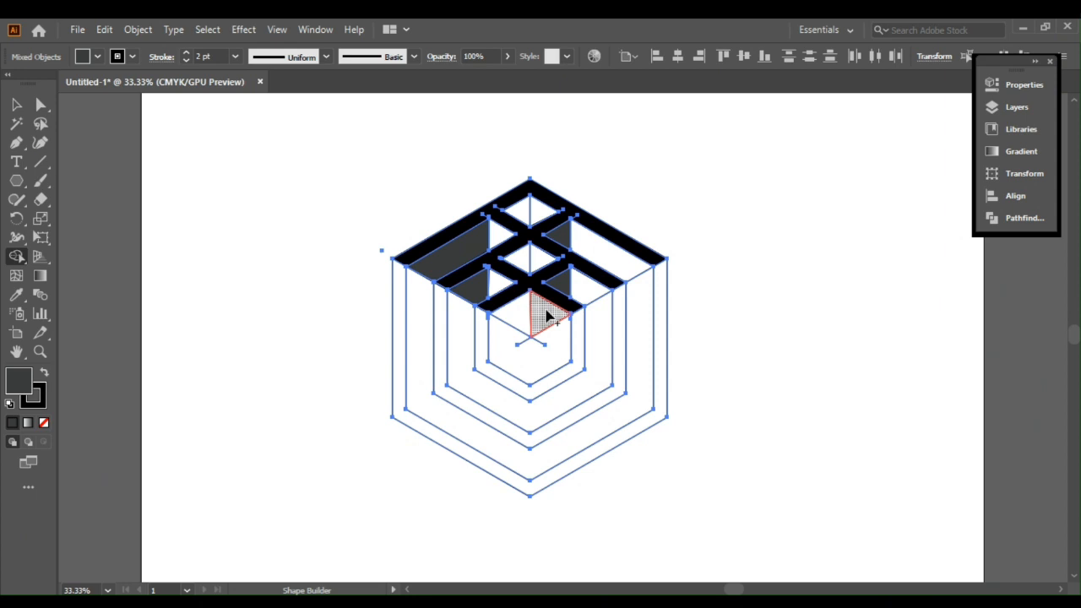
{"action": "left_click", "coordinate": [547, 316]}
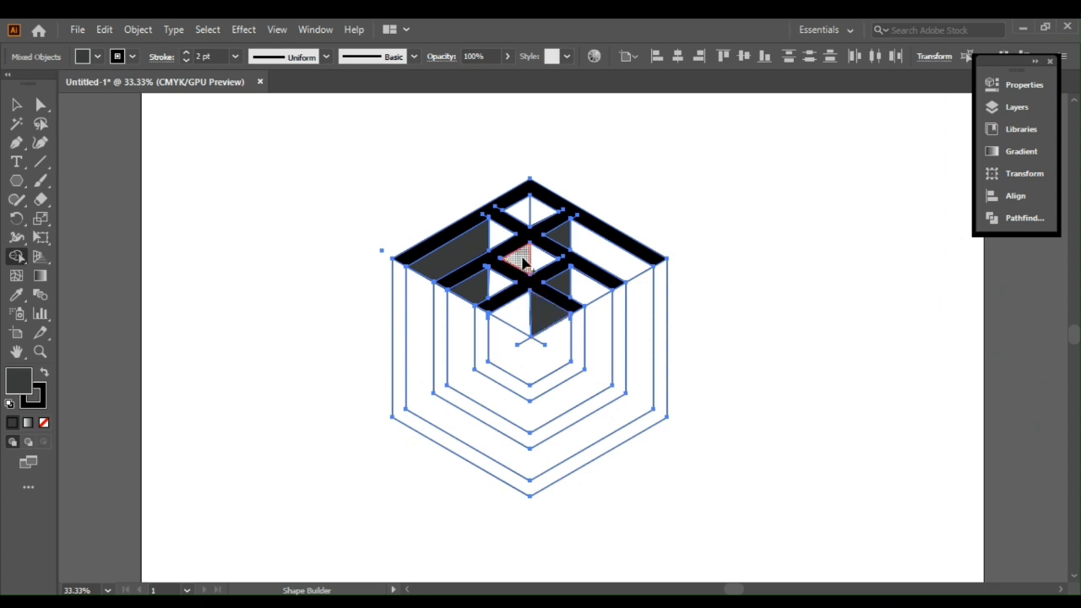
Step: Fill the remaining right-hand portions of the top face's gaps with the C=0 M=0 Y=0 K=40 gray using Shape Builder
{"action": "left_click", "coordinate": [97, 57]}
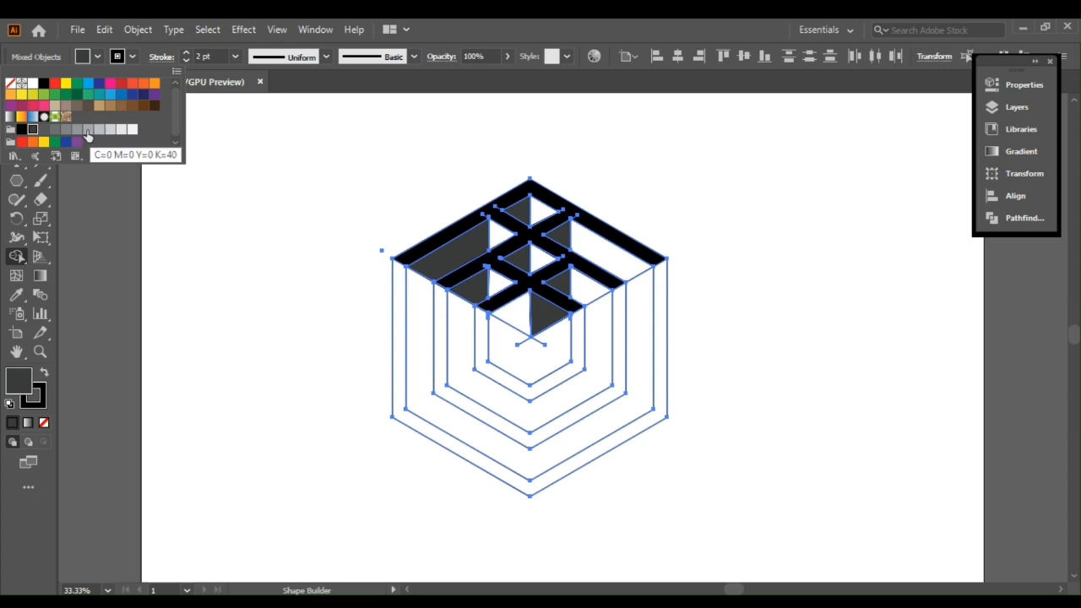
{"action": "left_click", "coordinate": [87, 130]}
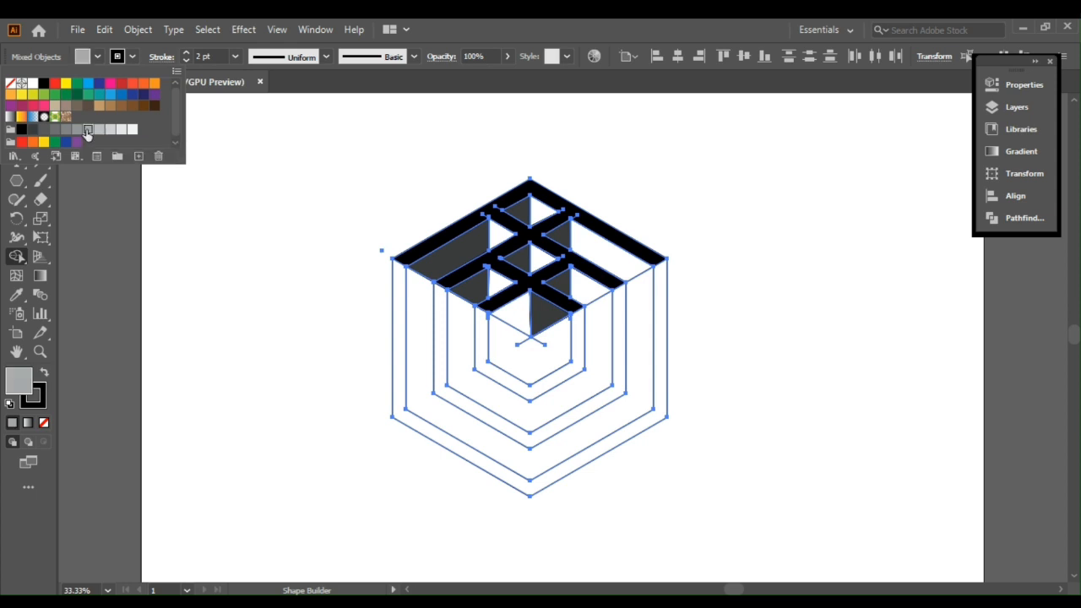
{"action": "left_click", "coordinate": [601, 250]}
{"action": "left_click", "coordinate": [591, 289]}
{"action": "left_click", "coordinate": [539, 252]}
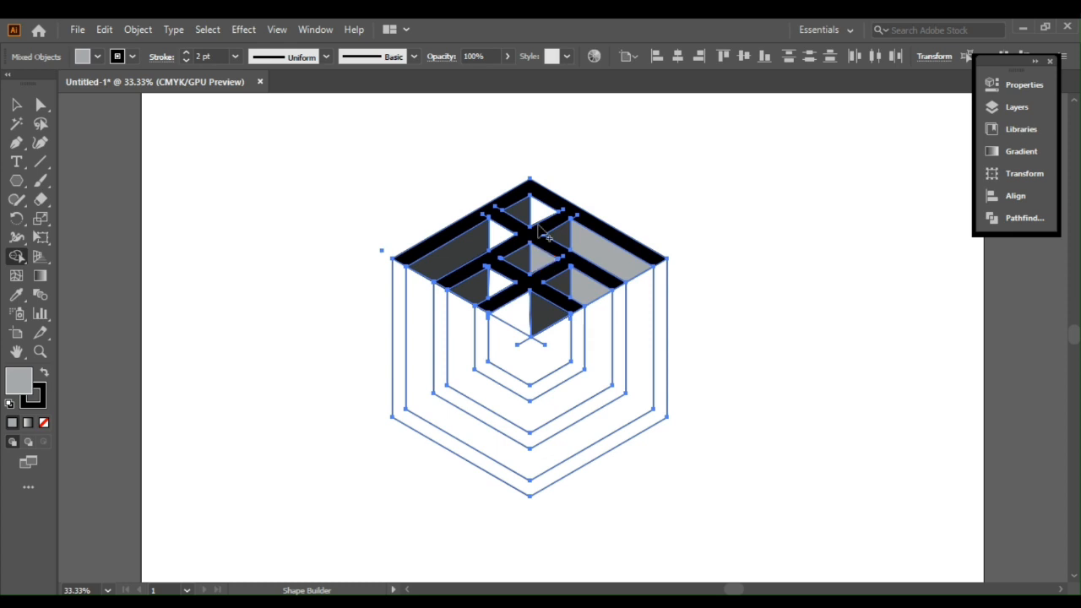
{"action": "left_click", "coordinate": [542, 209]}
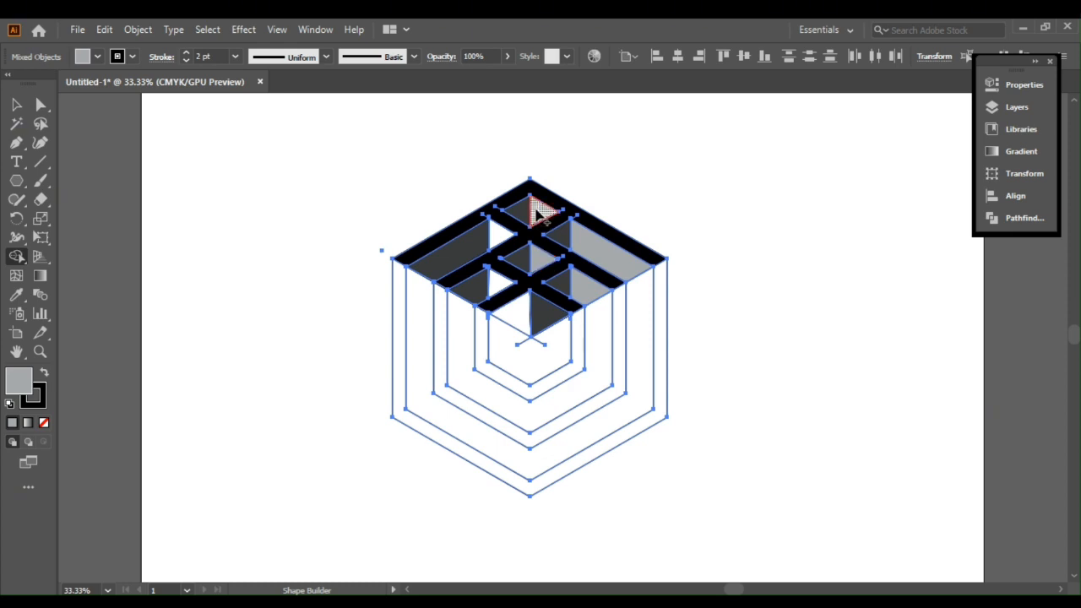
{"action": "left_click", "coordinate": [496, 233]}
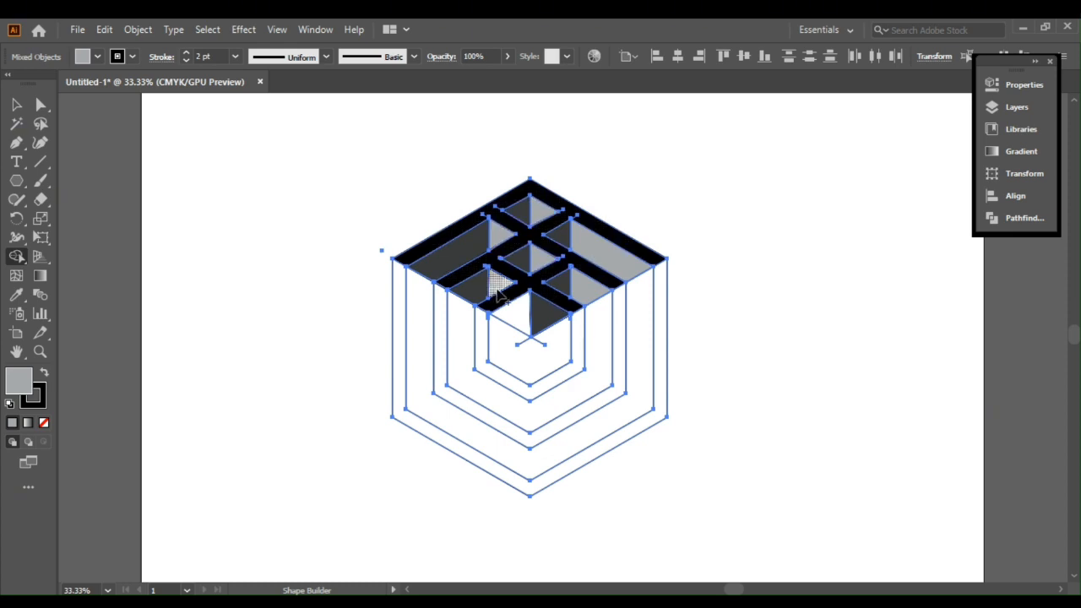
{"action": "left_click", "coordinate": [499, 287]}
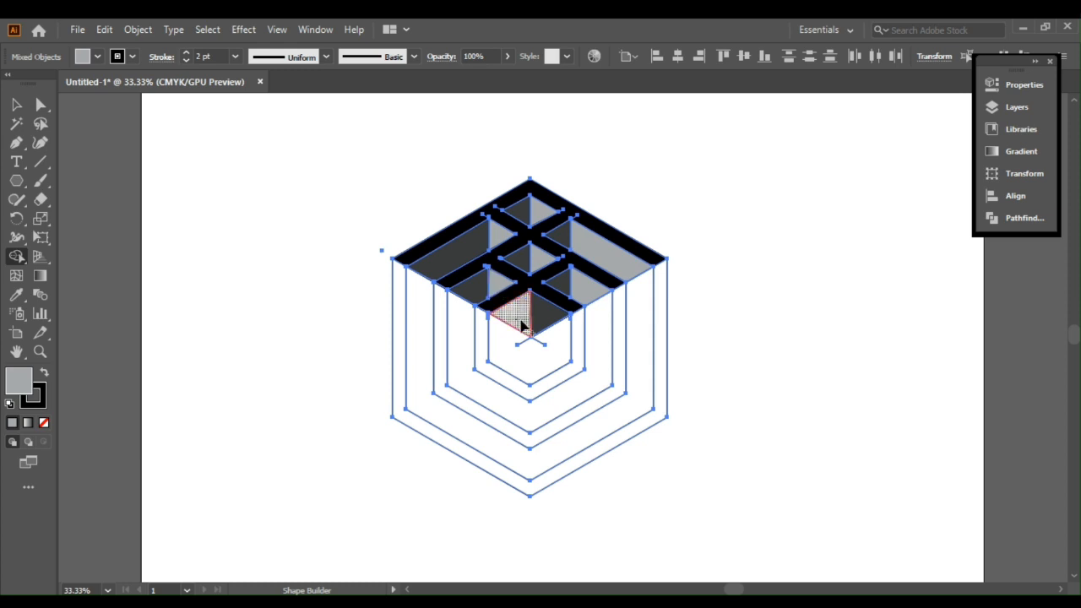
{"action": "left_click", "coordinate": [524, 325]}
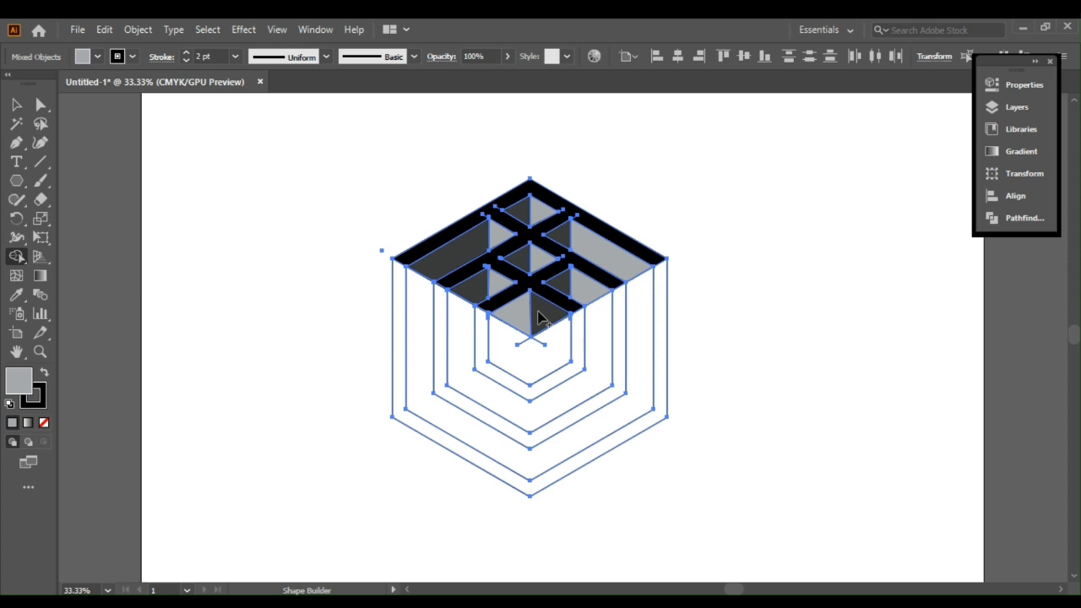
Step: Select the leftover unfilled hexagon outlines and stray line ends with the Magic Wand and delete them
{"action": "key", "text": "v"}
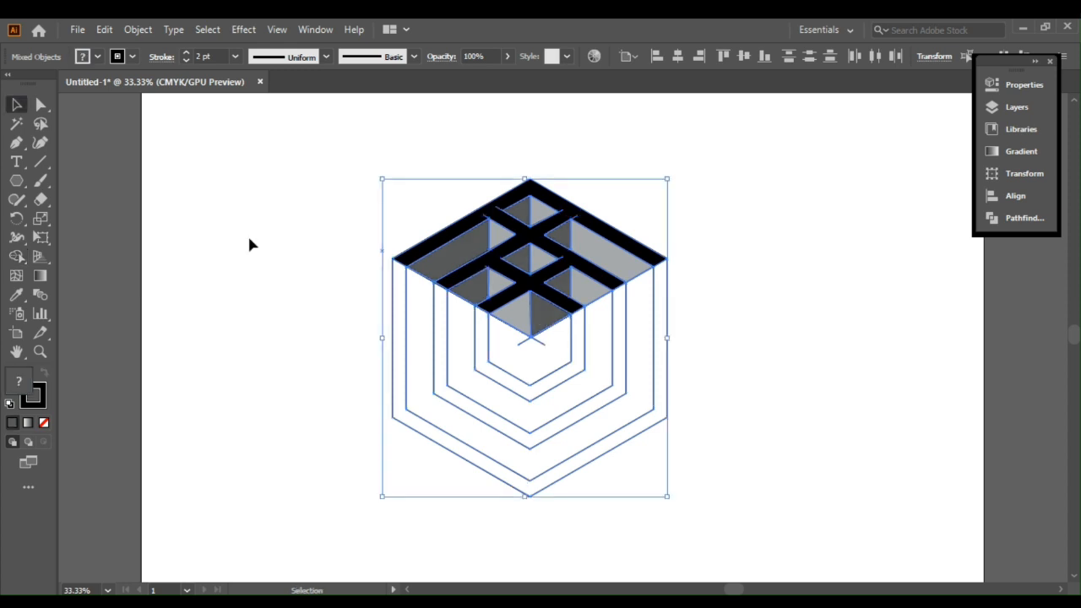
{"action": "left_click", "coordinate": [249, 245]}
{"action": "left_click", "coordinate": [540, 356]}
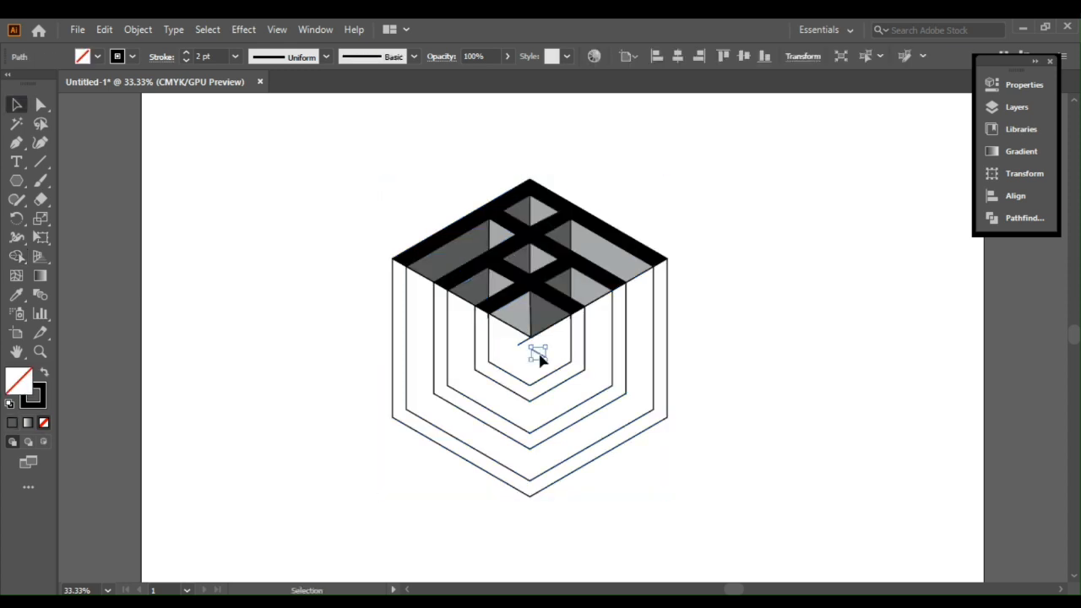
{"action": "left_click", "coordinate": [16, 125]}
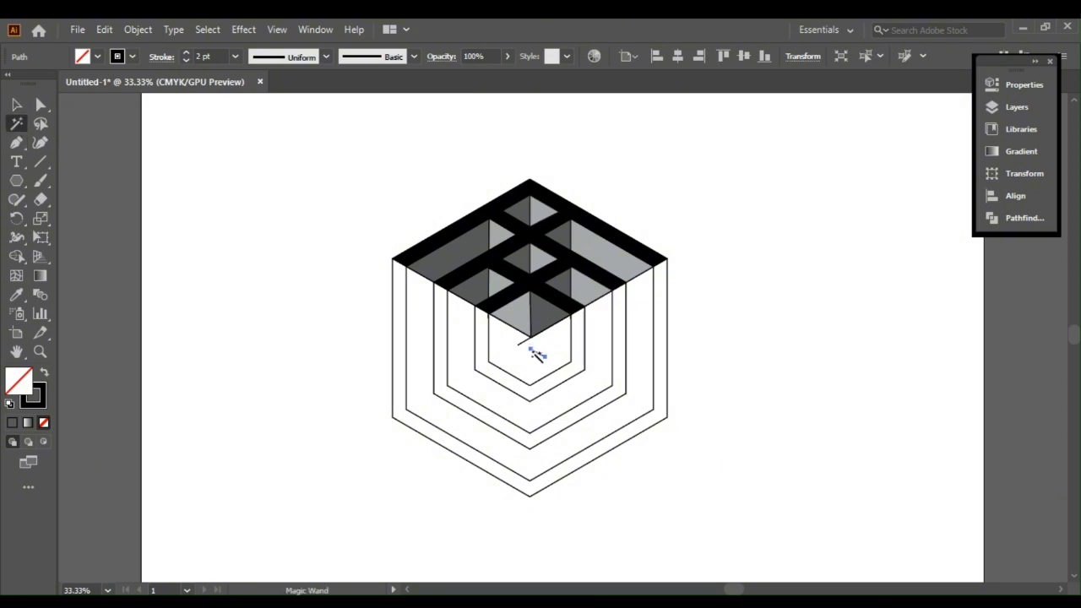
{"action": "left_click", "coordinate": [537, 355]}
{"action": "key", "text": "Delete"}
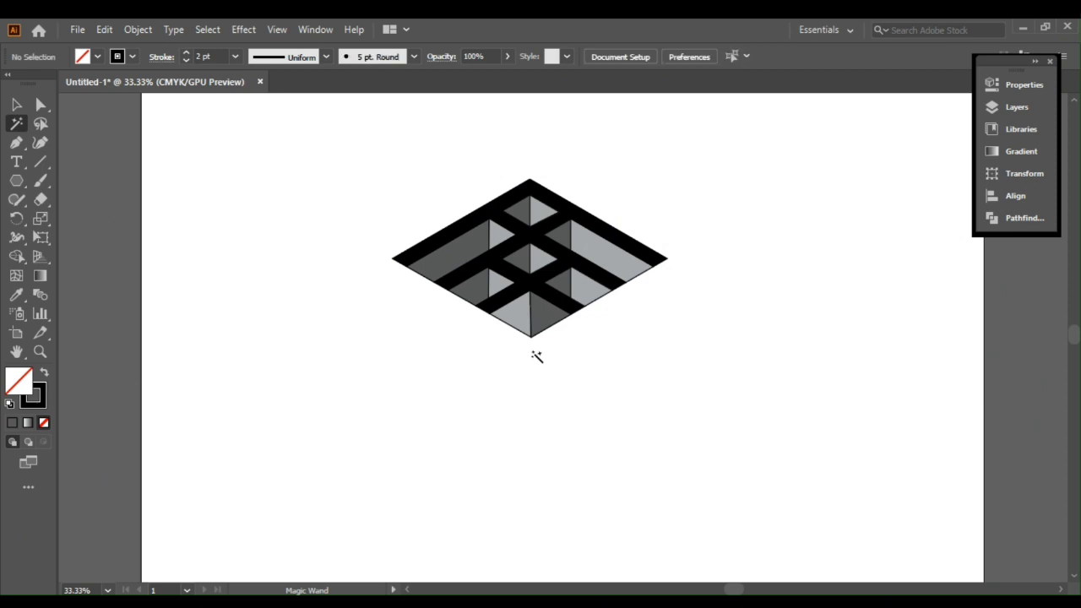
Step: Rotate a copy of the lattice face 120° about its lowest corner, and repeat the transformation to complete the cube
{"action": "key", "text": "v"}
{"action": "left_click", "coordinate": [438, 239]}
{"action": "left_click", "coordinate": [18, 219]}
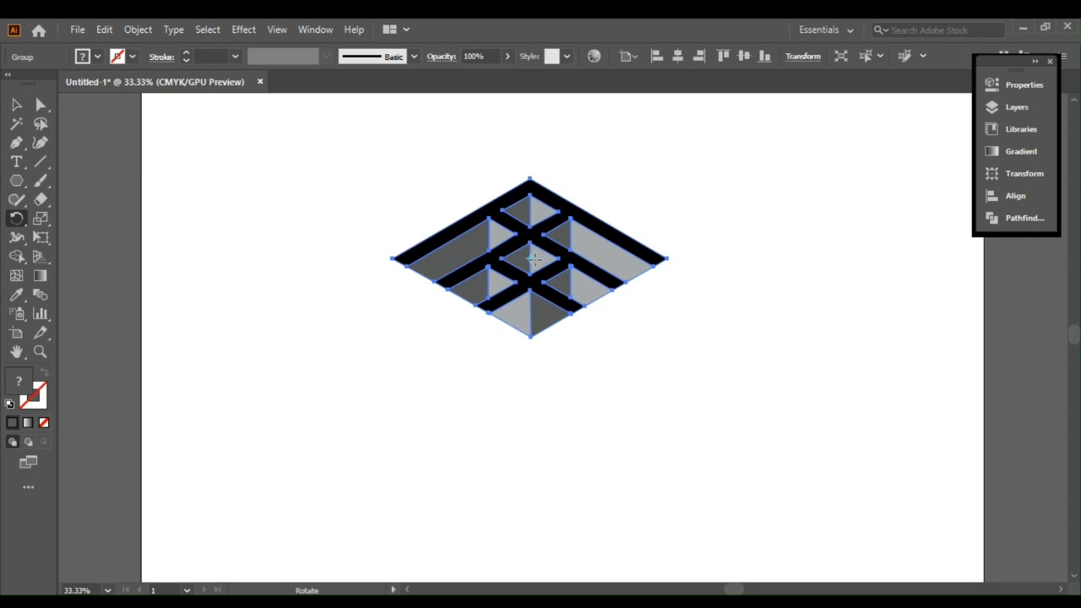
{"action": "left_click", "coordinate": [530, 333]}
{"action": "key", "text": "Return"}
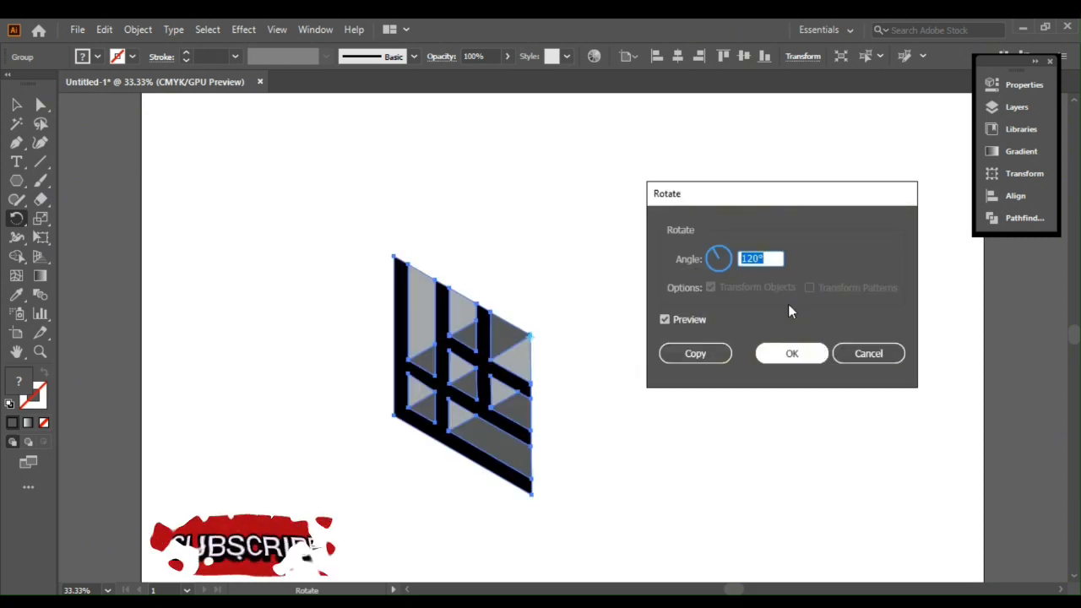
{"action": "left_click", "coordinate": [709, 362]}
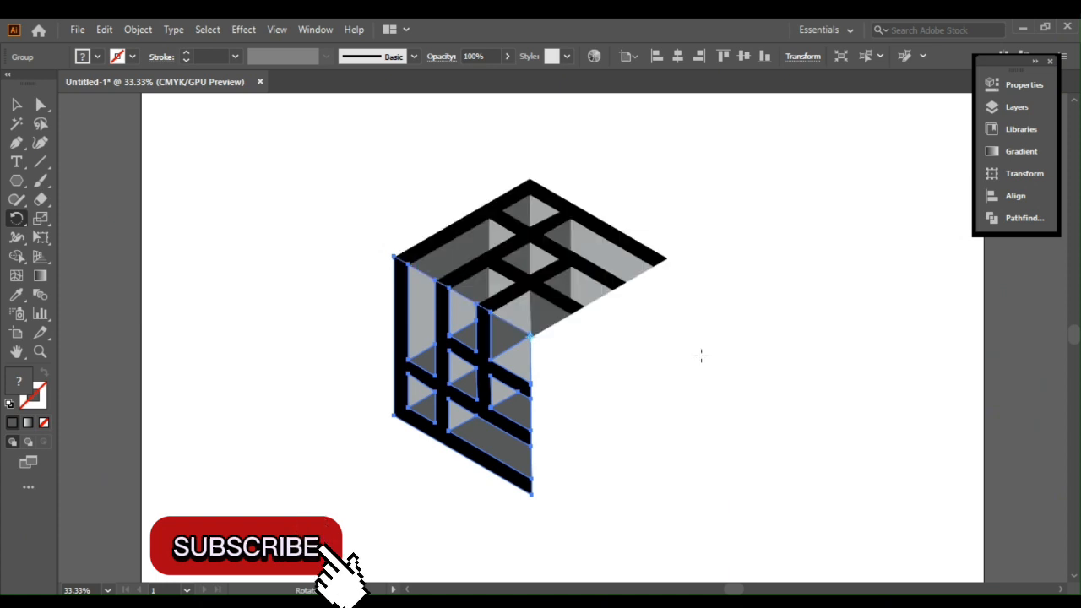
{"action": "key", "text": "ctrl+d"}
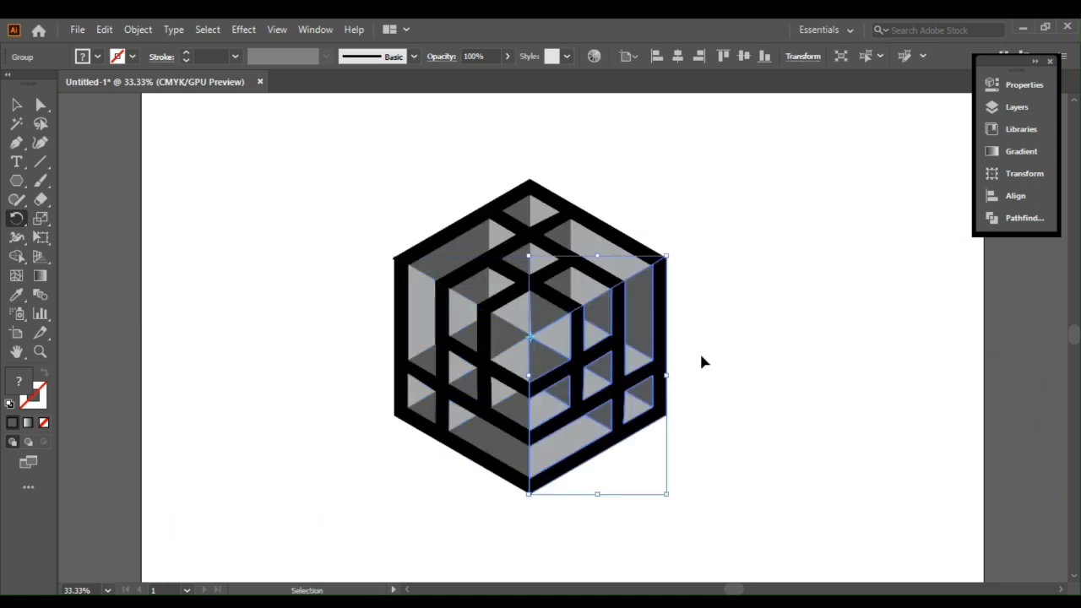
Step: Select all the artwork and use Shape Builder to merge adjoining gaps across the cube's upper-left edge into dark gray shapes
{"action": "key", "text": "ctrl+a"}
{"action": "key", "text": "shift+m"}
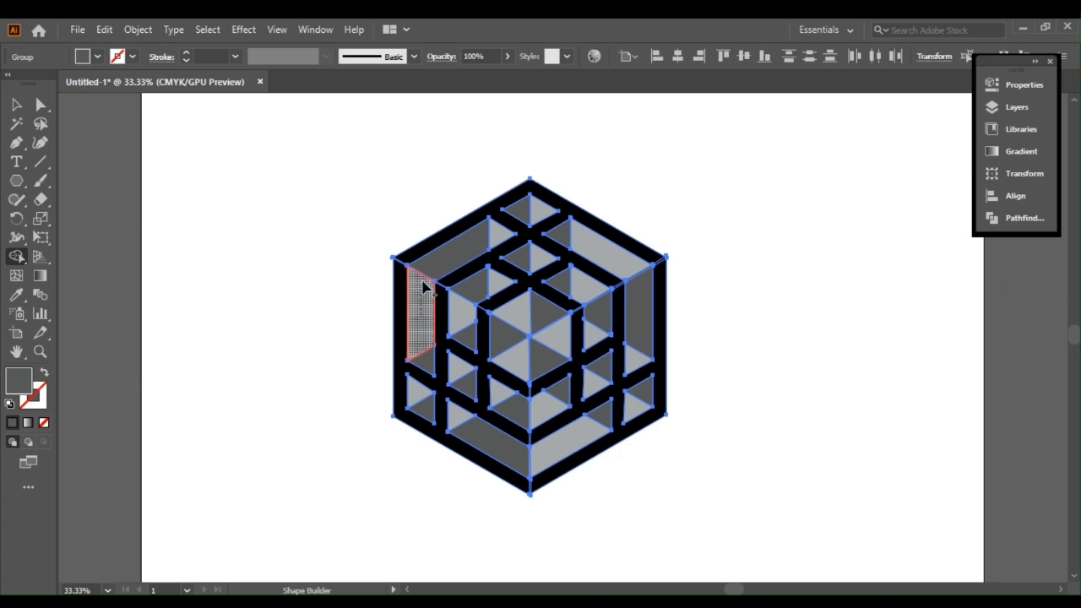
{"action": "left_click_drag", "start_coordinate": [422, 287], "coordinate": [446, 259]}
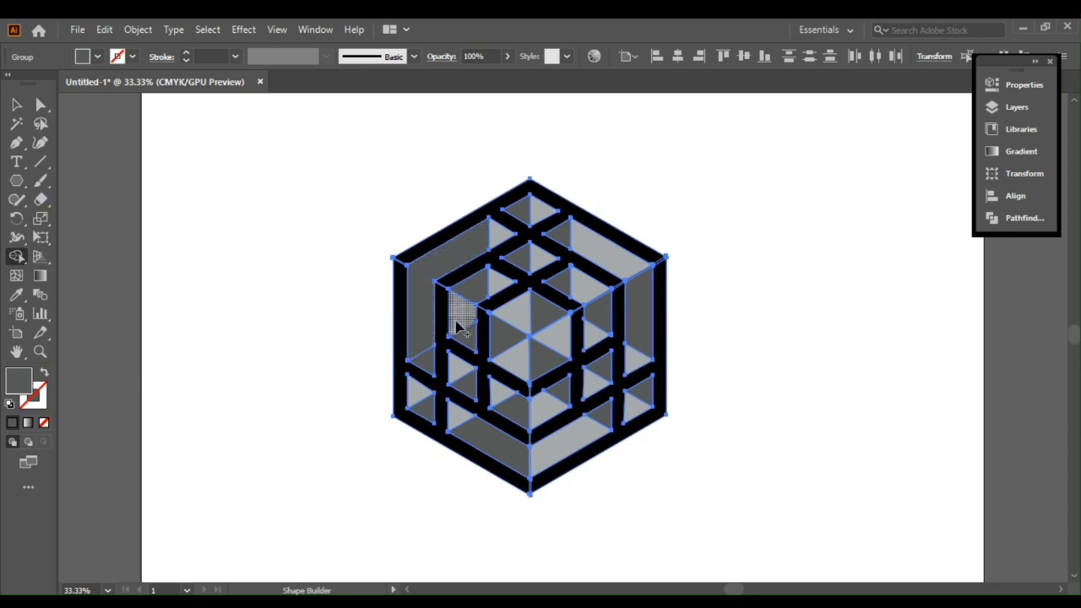
{"action": "left_click_drag", "start_coordinate": [456, 327], "coordinate": [467, 299]}
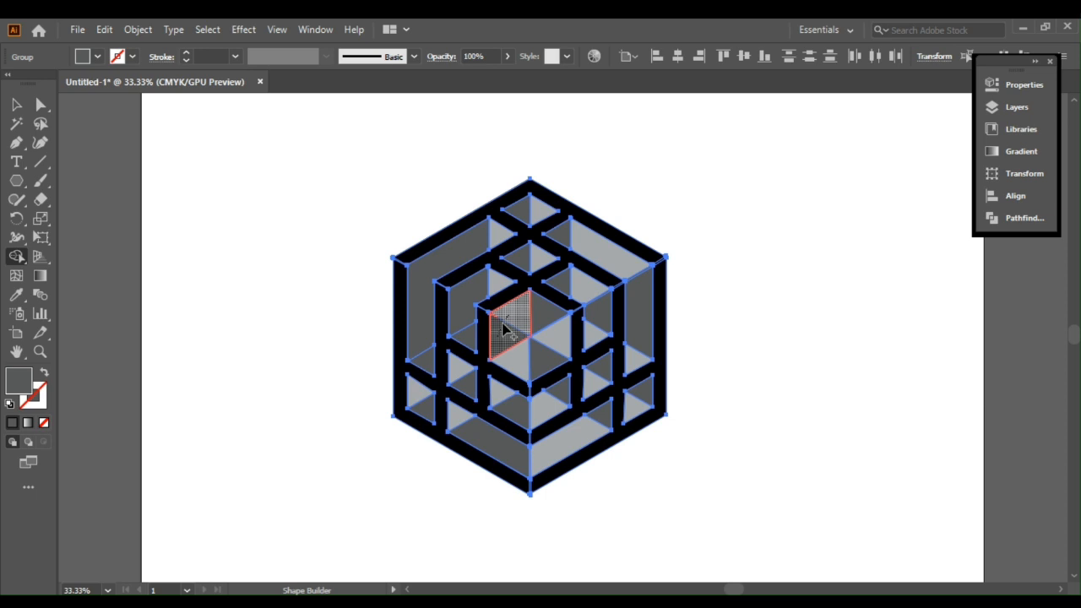
{"action": "left_click", "coordinate": [507, 327]}
{"action": "key", "text": "v"}
{"action": "key", "text": "ctrl+shift+a"}
Step: Select the merged upper-left shapes with the light cells of the lower-left face and fill them all dark gray
{"action": "left_click", "coordinate": [442, 273]}
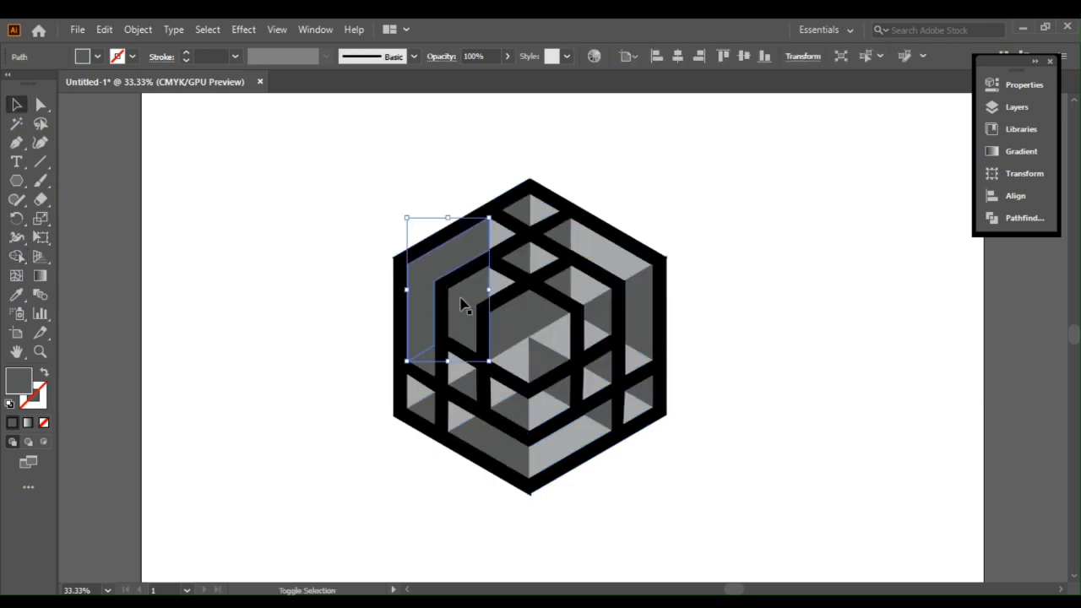
{"action": "left_click", "coordinate": [499, 321], "text": "shift"}
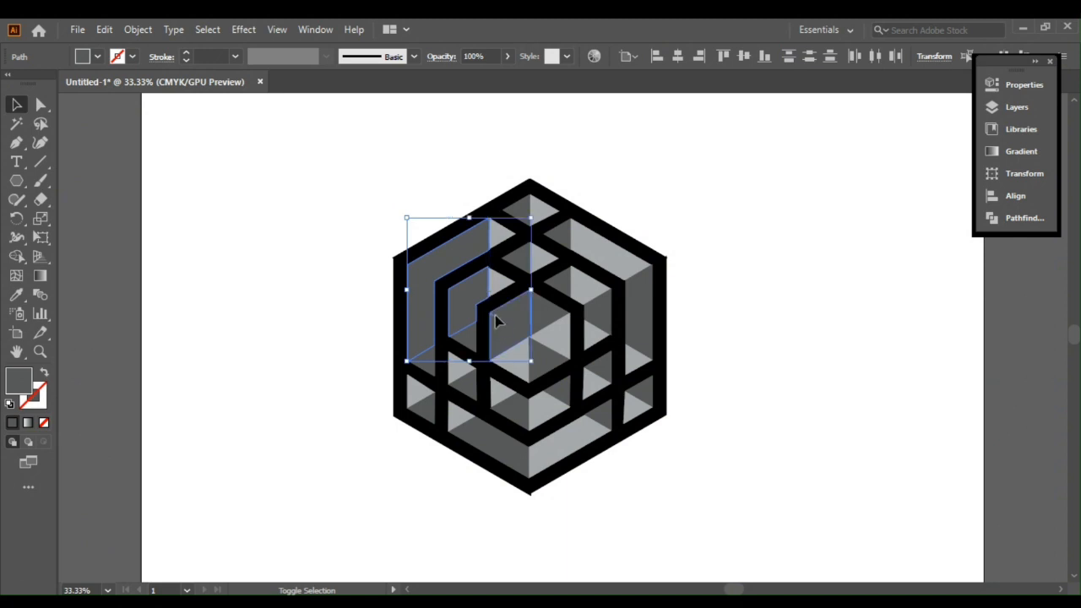
{"action": "left_click", "coordinate": [456, 378], "text": "shift"}
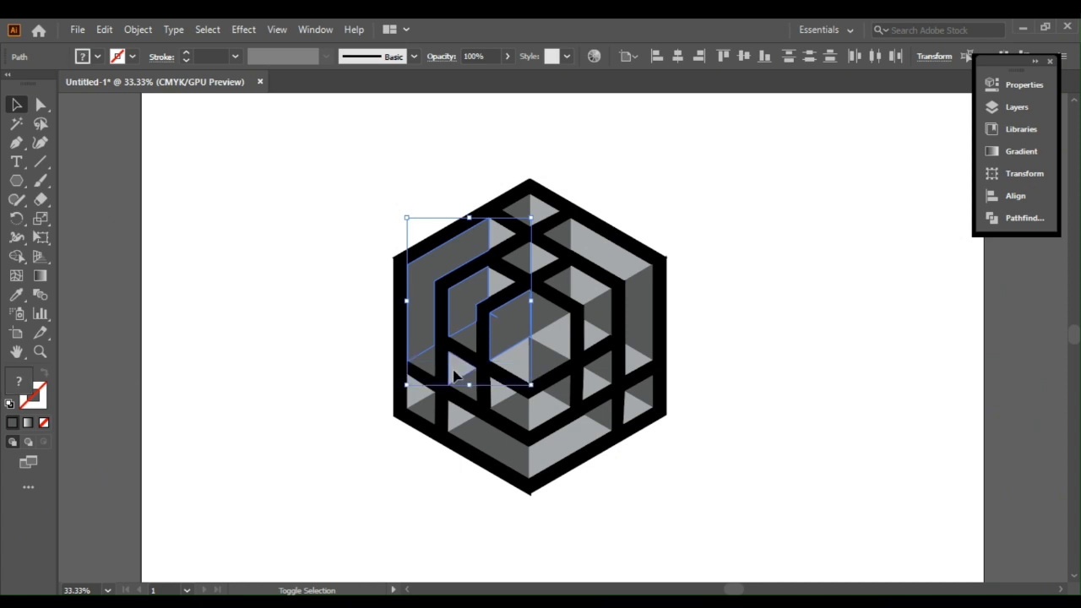
{"action": "left_click", "coordinate": [420, 397], "text": "shift"}
{"action": "left_click", "coordinate": [462, 425], "text": "shift"}
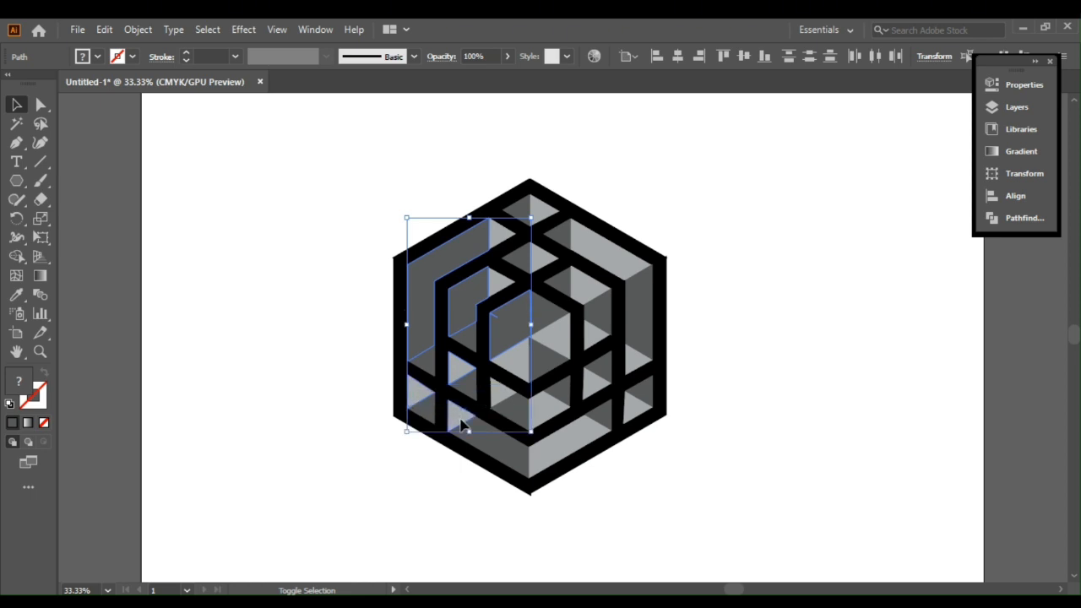
{"action": "left_click", "coordinate": [504, 399], "text": "shift"}
{"action": "left_click", "coordinate": [96, 57]}
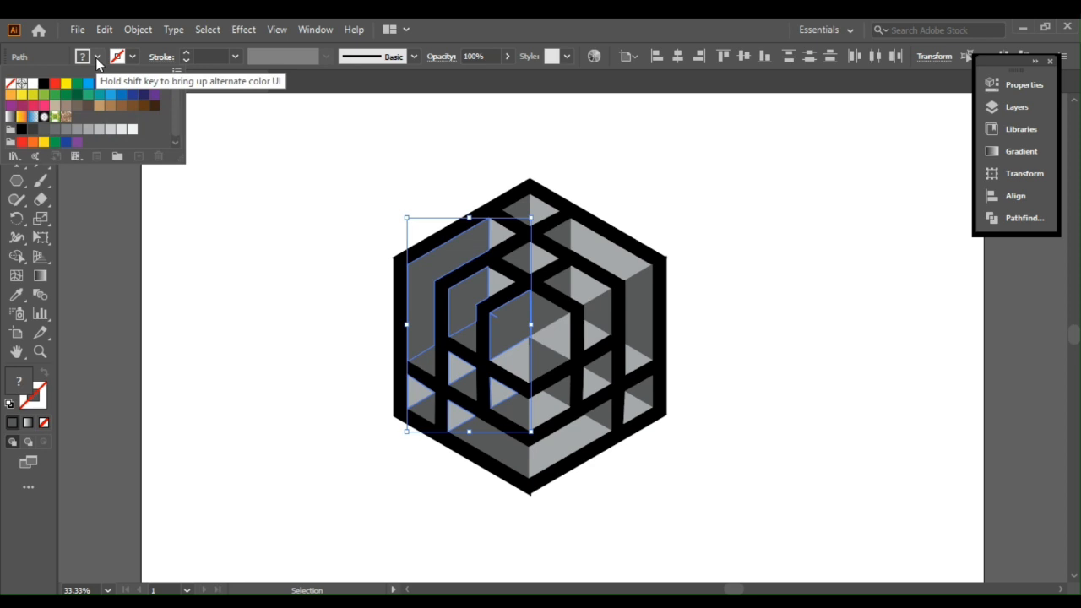
{"action": "left_click", "coordinate": [43, 131]}
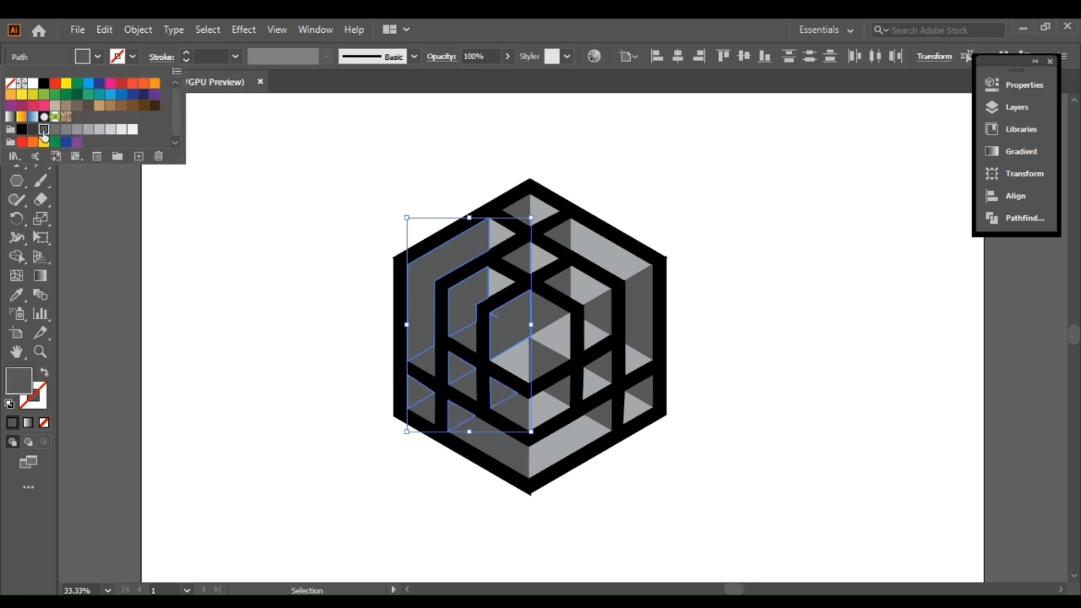
{"action": "left_click", "coordinate": [326, 381]}
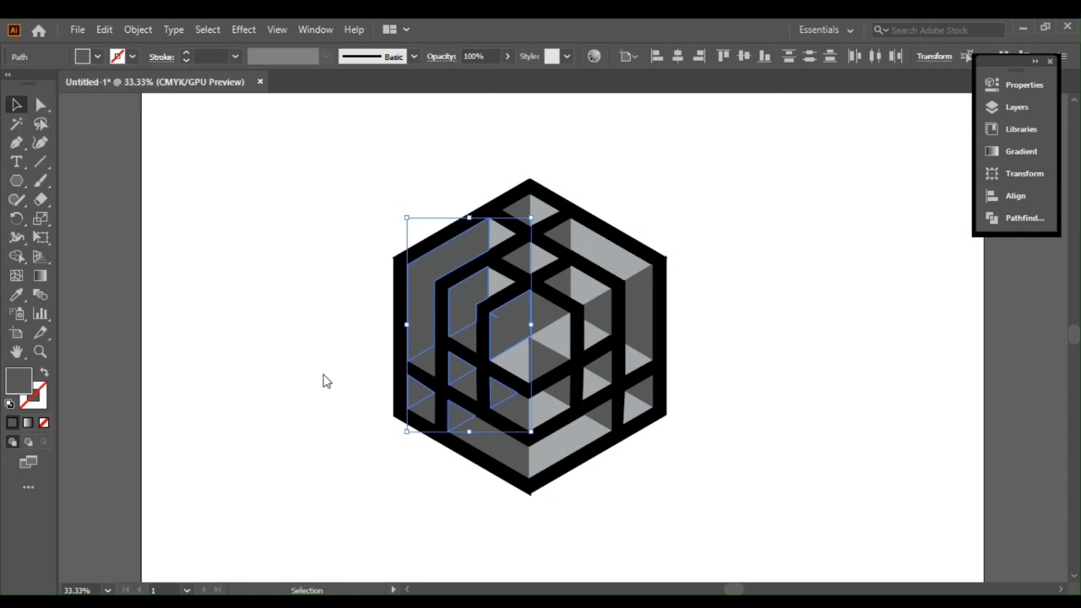
{"action": "left_click", "coordinate": [325, 381]}
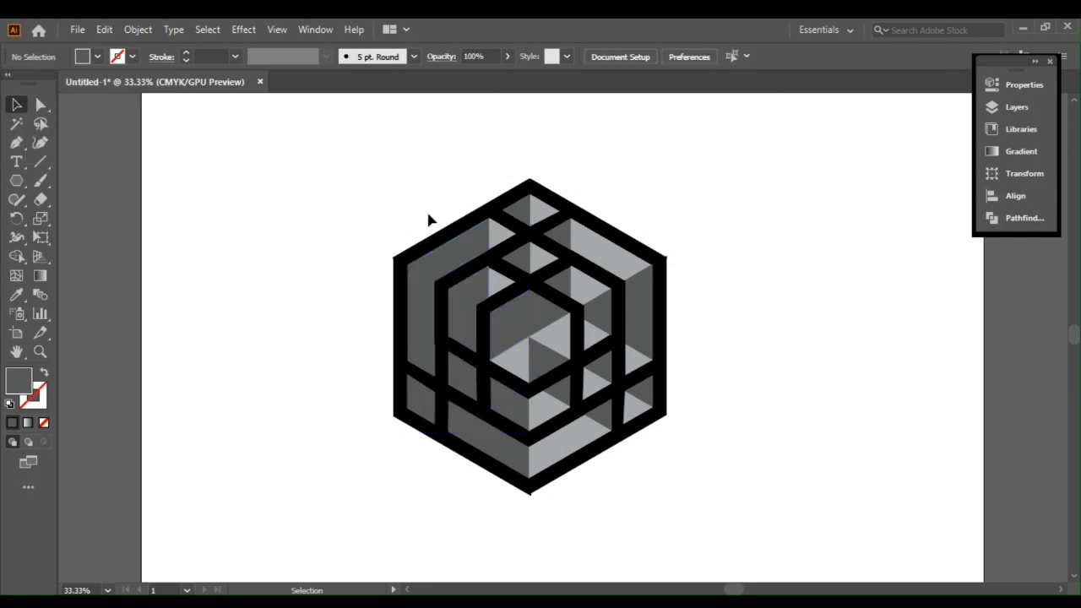
Step: Select all the artwork and use Shape Builder to merge adjoining gaps across the cube's upper-right edge into light gray shapes
{"action": "left_click_drag", "start_coordinate": [360, 184], "coordinate": [735, 514]}
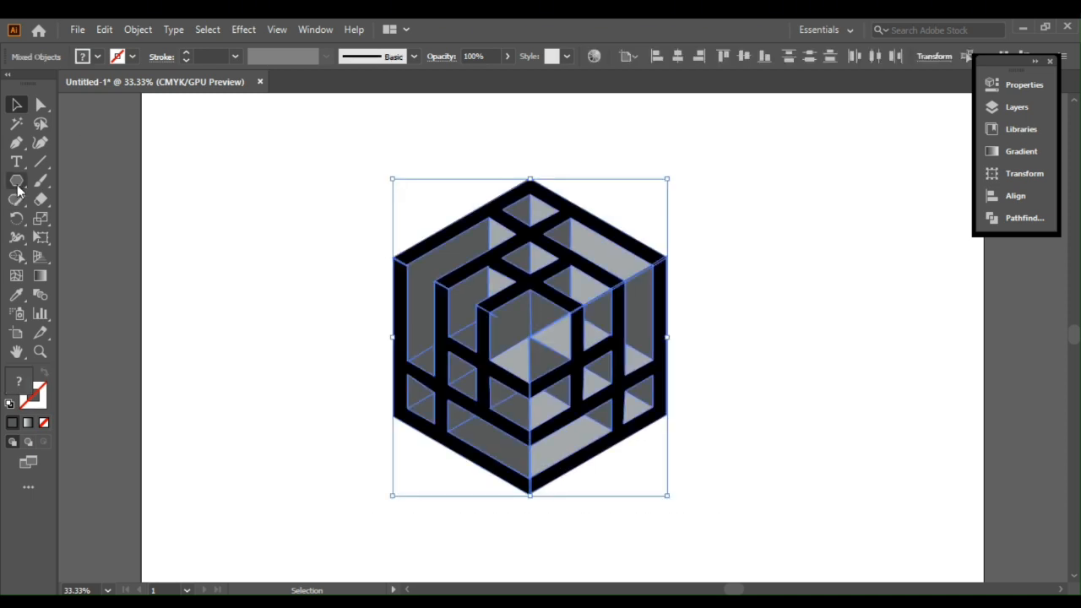
{"action": "left_click", "coordinate": [97, 56]}
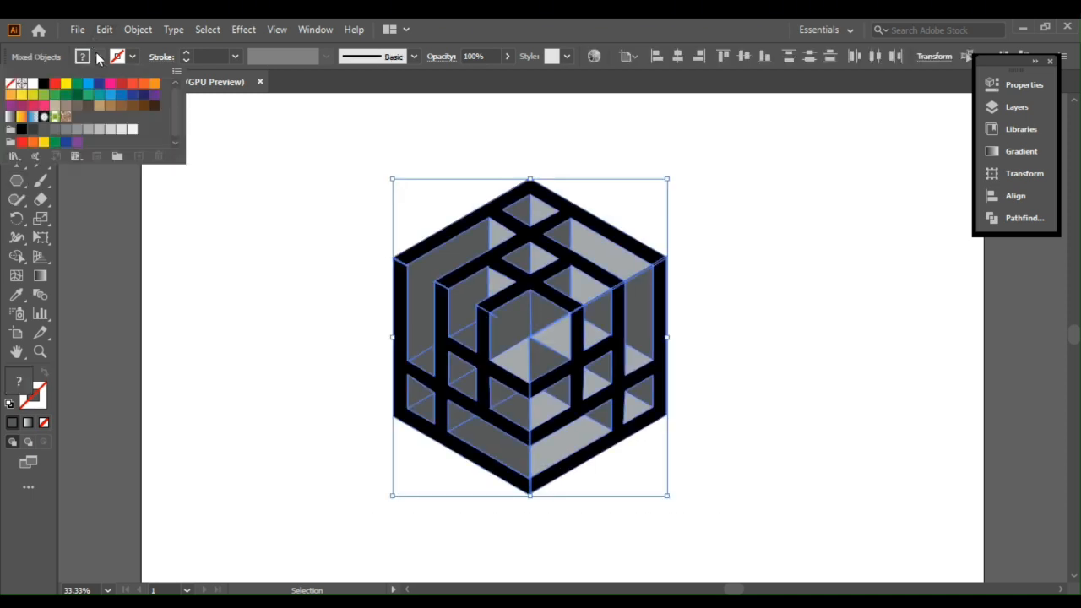
{"action": "left_click", "coordinate": [75, 109]}
{"action": "key", "text": "shift+m"}
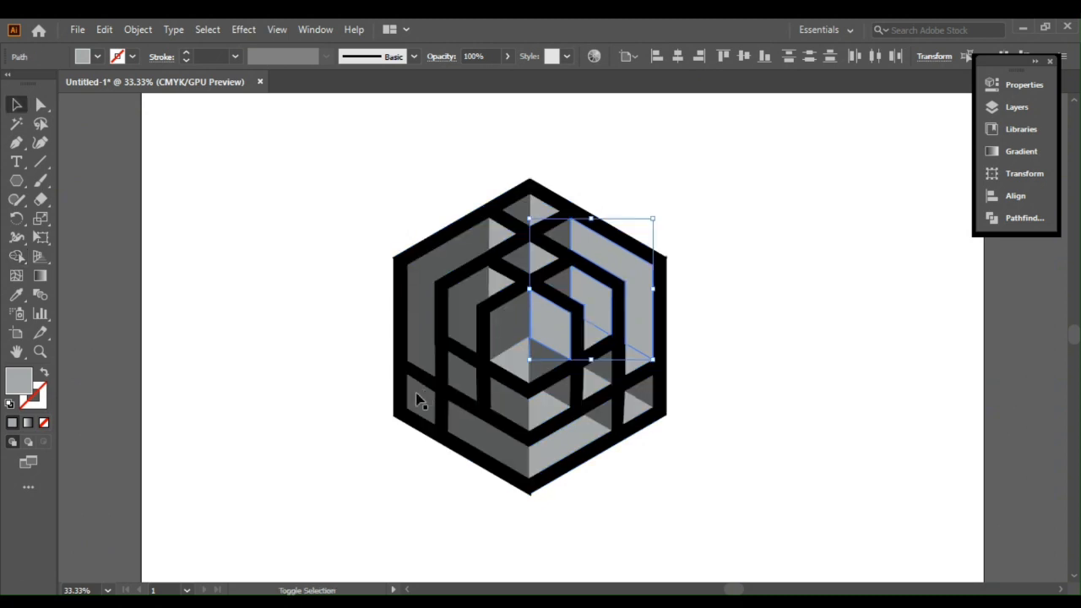
{"action": "left_click", "coordinate": [417, 398], "text": "shift"}
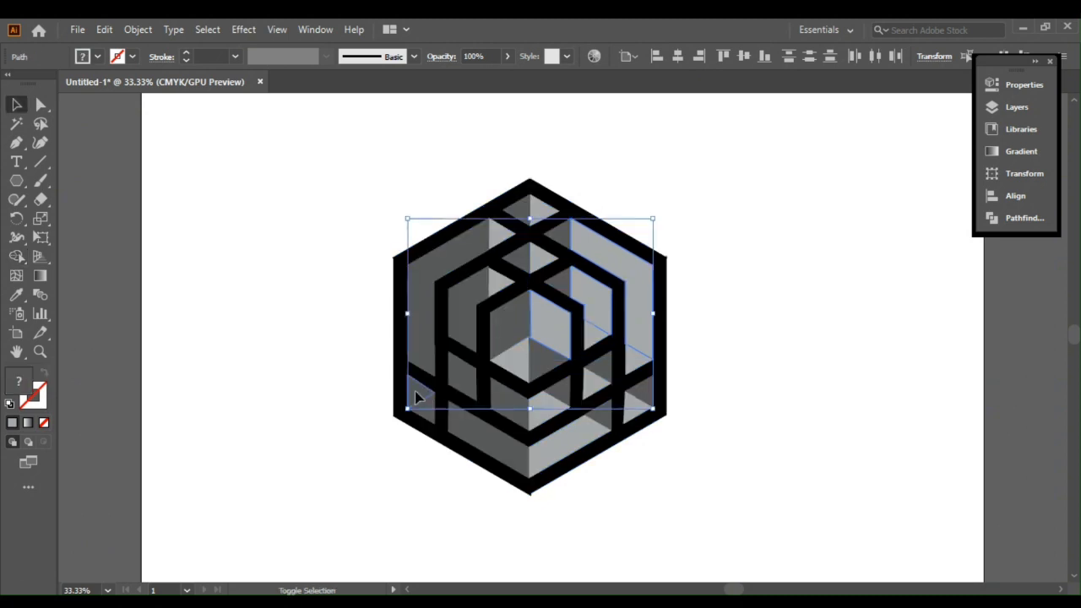
{"action": "left_click", "coordinate": [467, 393], "text": "shift"}
{"action": "left_click", "coordinate": [456, 422], "text": "shift"}
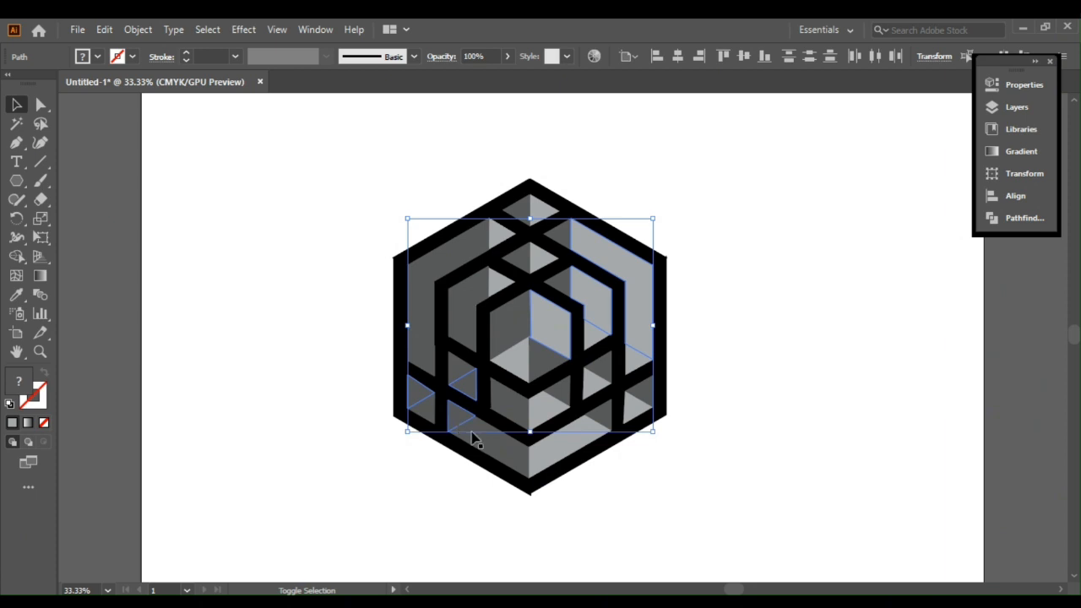
{"action": "left_click", "coordinate": [472, 433], "text": "shift"}
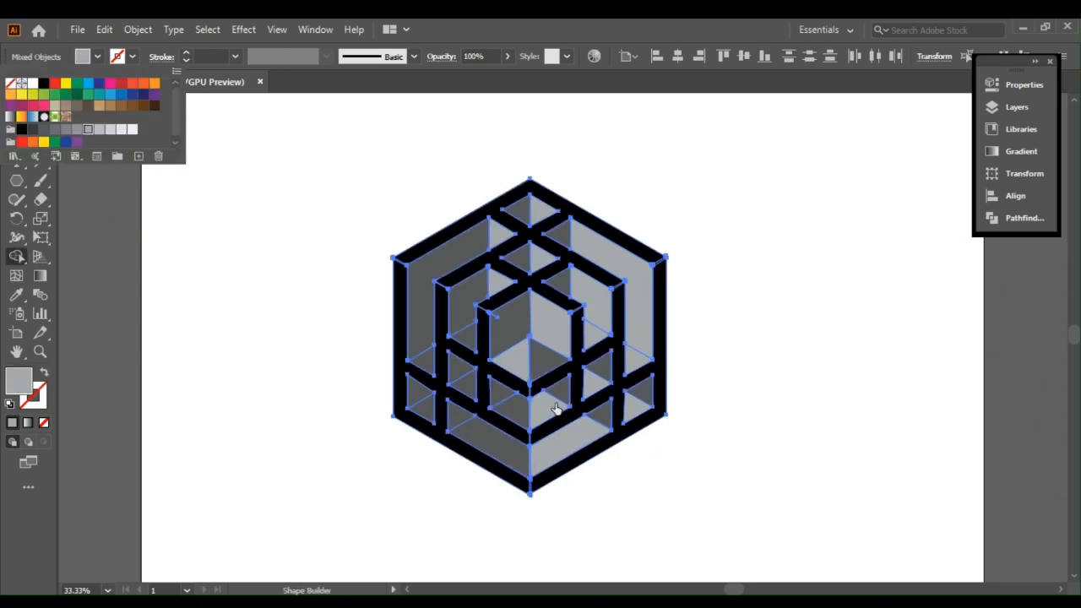
Step: Merge the adjoining gaps across the cube's lower vertical edge into light gray shapes with Shape Builder, and deselect the artwork
{"action": "left_click", "coordinate": [555, 409]}
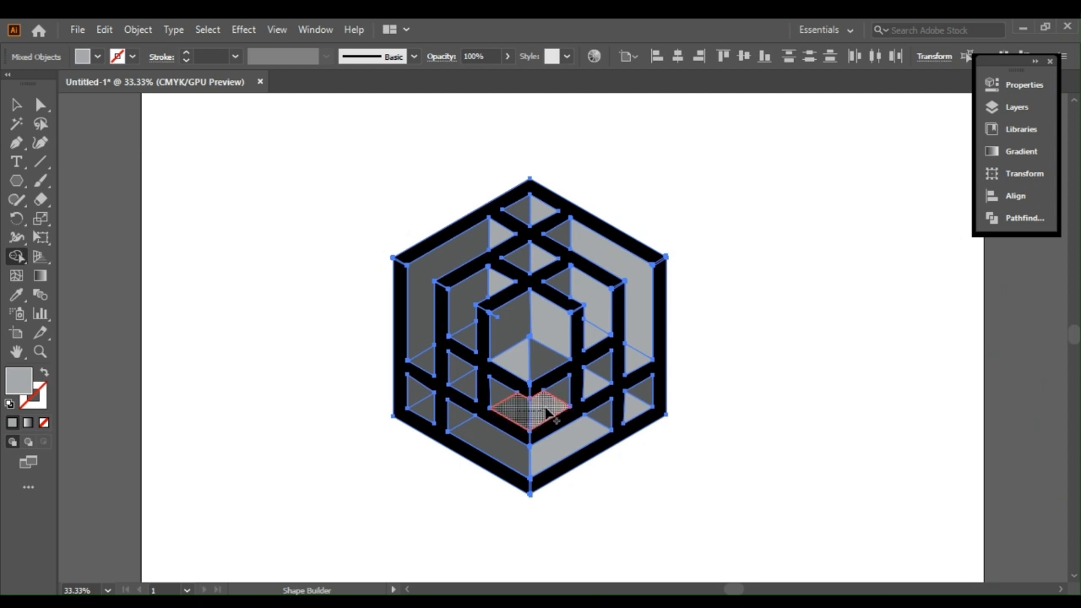
{"action": "left_click", "coordinate": [544, 411]}
{"action": "left_click", "coordinate": [539, 370]}
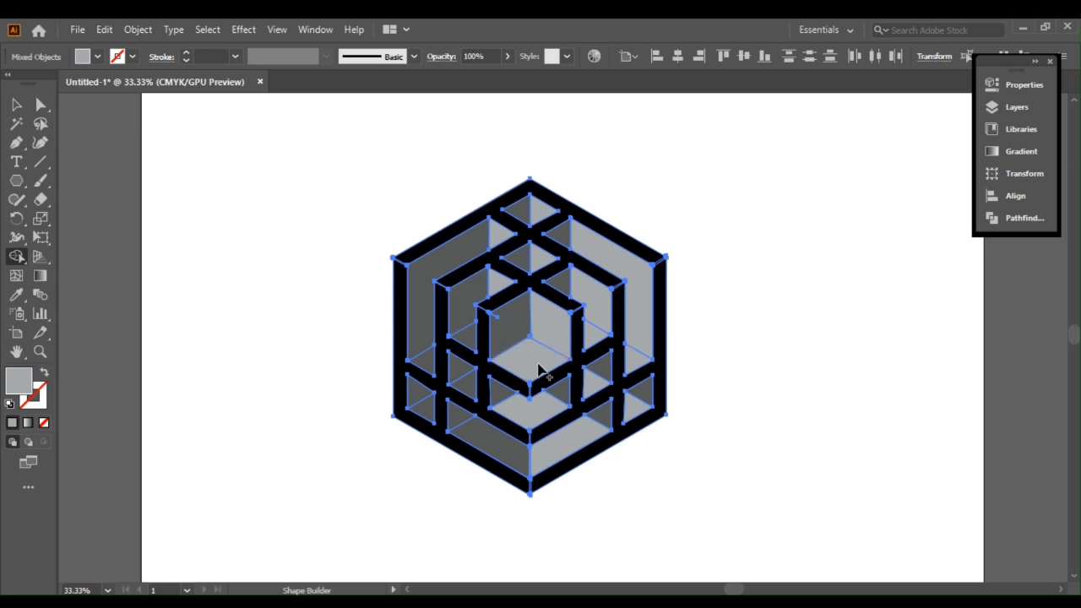
{"action": "left_click_drag", "start_coordinate": [517, 459], "coordinate": [543, 460]}
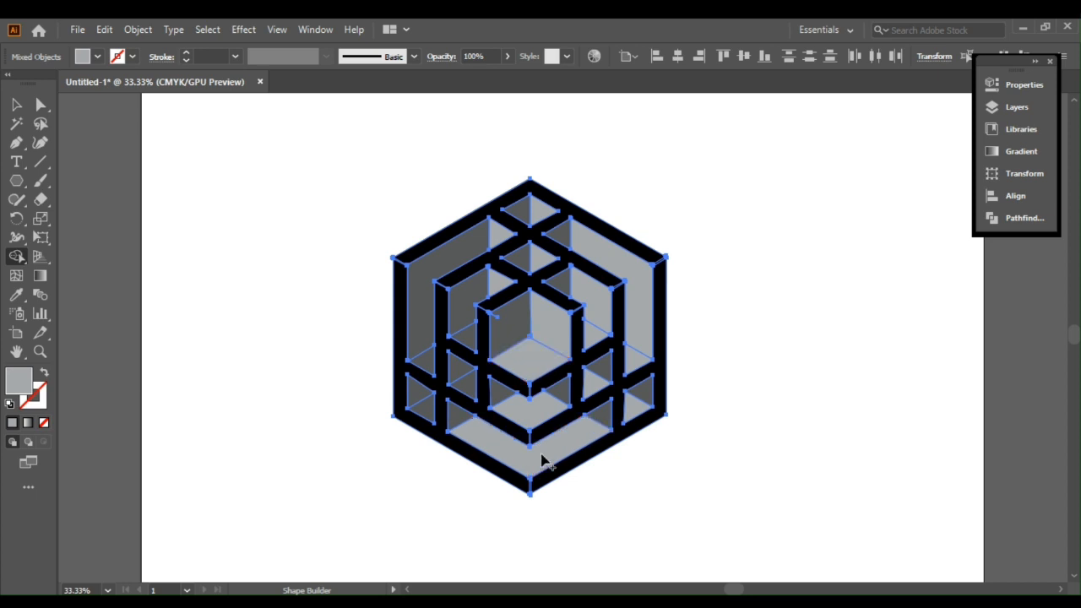
{"action": "key", "text": "v"}
{"action": "key", "text": "ctrl+shift+a"}
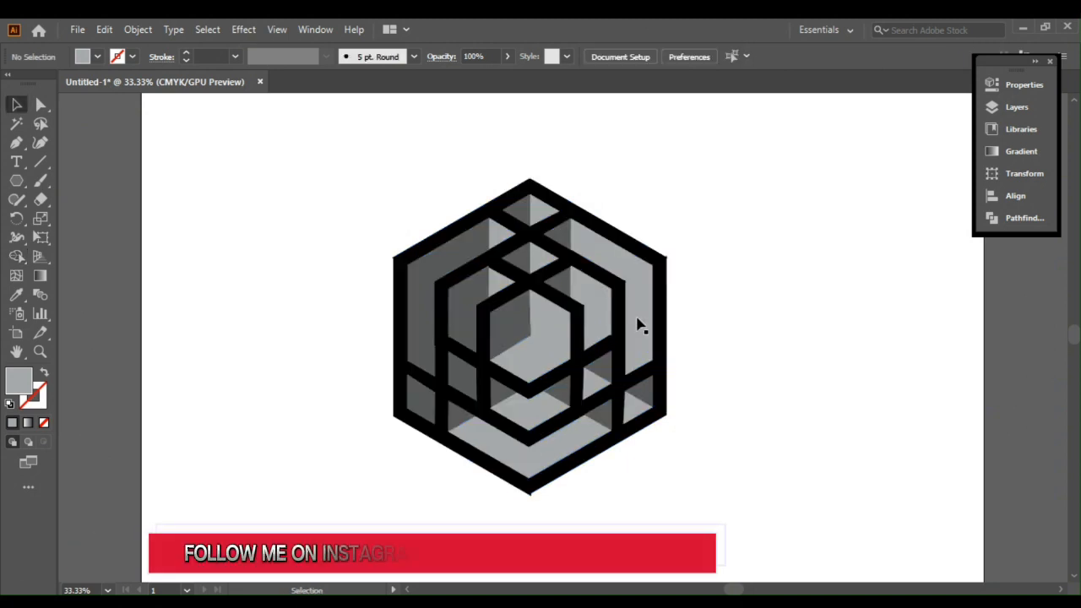
Step: Select the merged upper-right shapes with the triangles in the two lower-left cells and fill them medium gray
{"action": "left_click", "coordinate": [638, 322]}
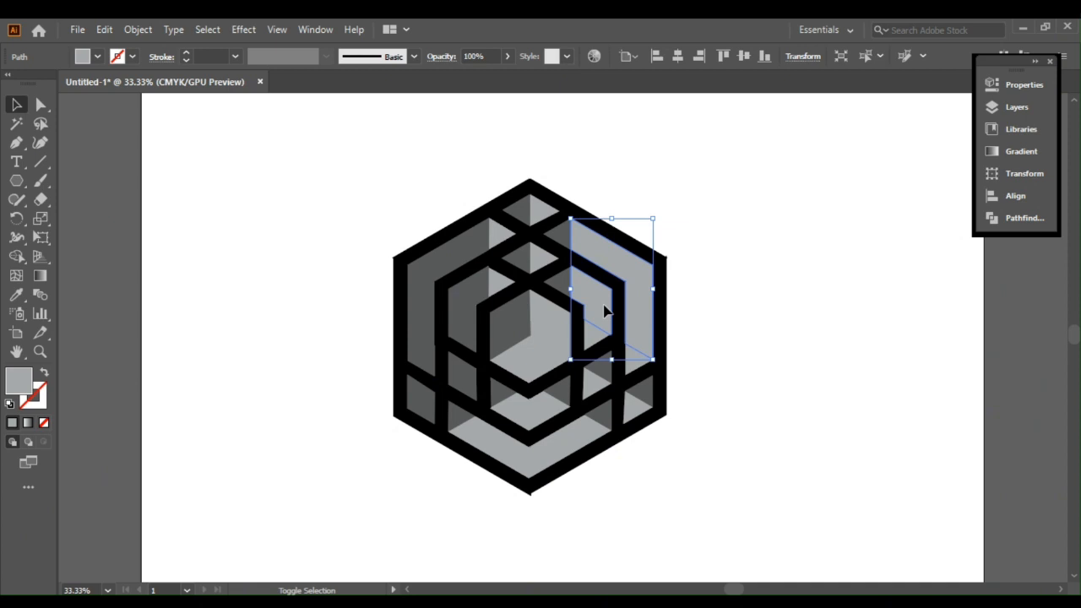
{"action": "left_click", "coordinate": [558, 325], "text": "shift"}
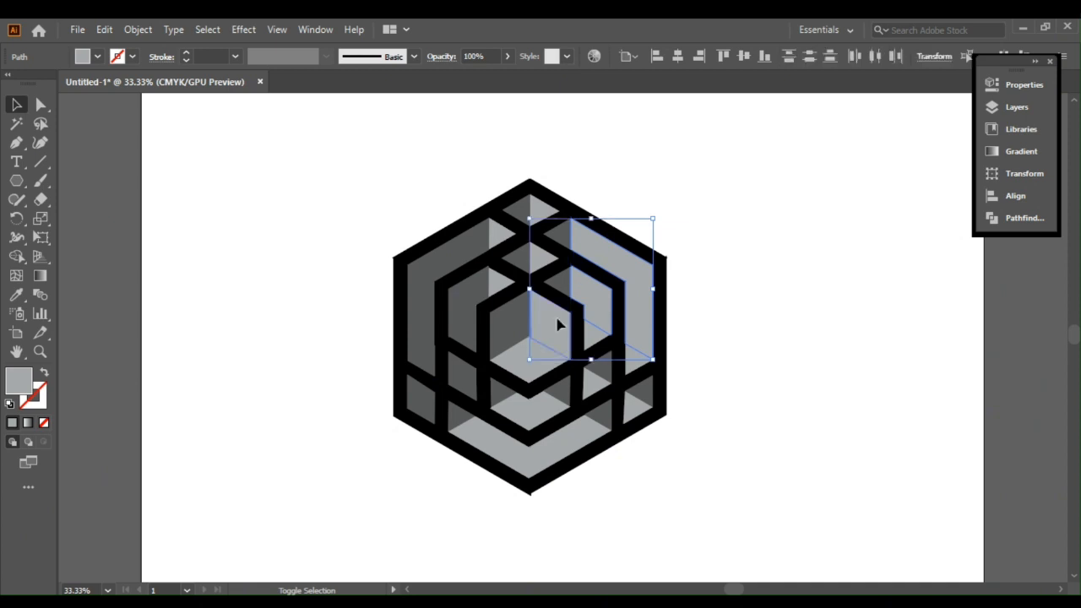
{"action": "left_click", "coordinate": [471, 391], "text": "shift"}
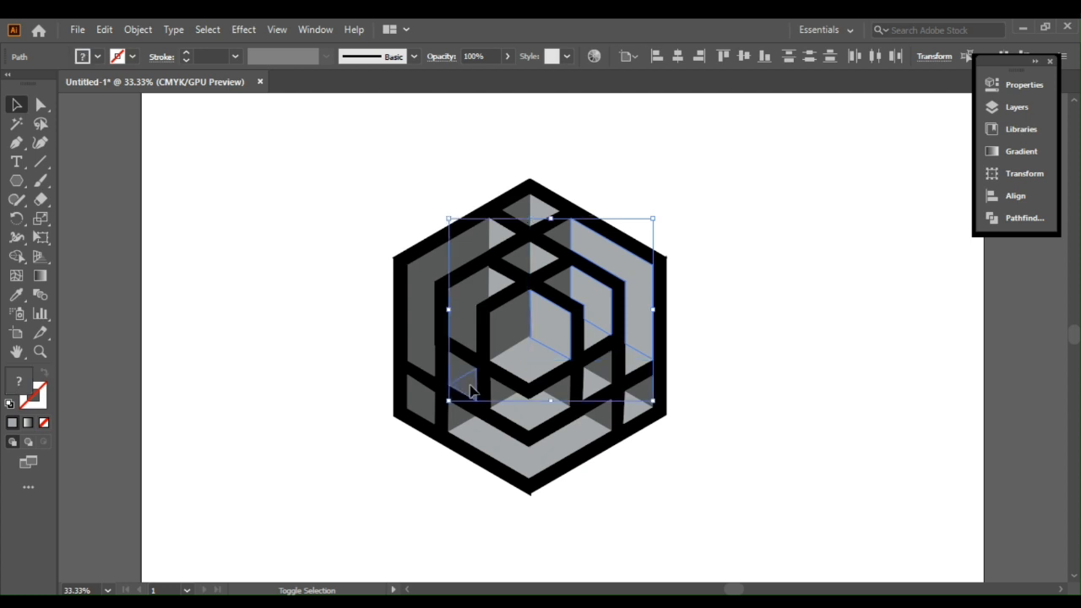
{"action": "left_click", "coordinate": [417, 397], "text": "shift"}
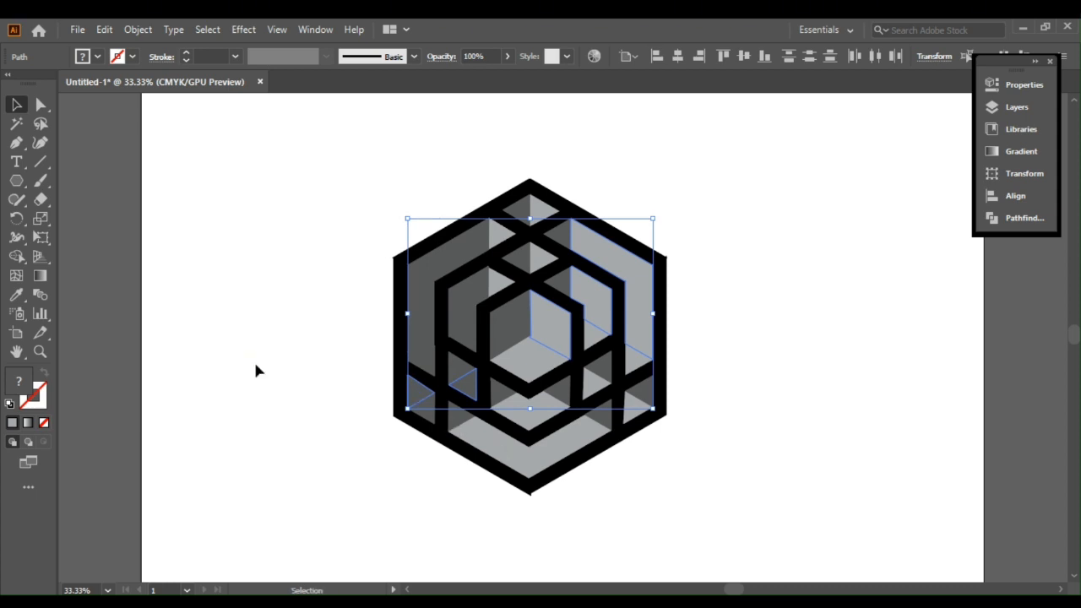
{"action": "left_click", "coordinate": [98, 58]}
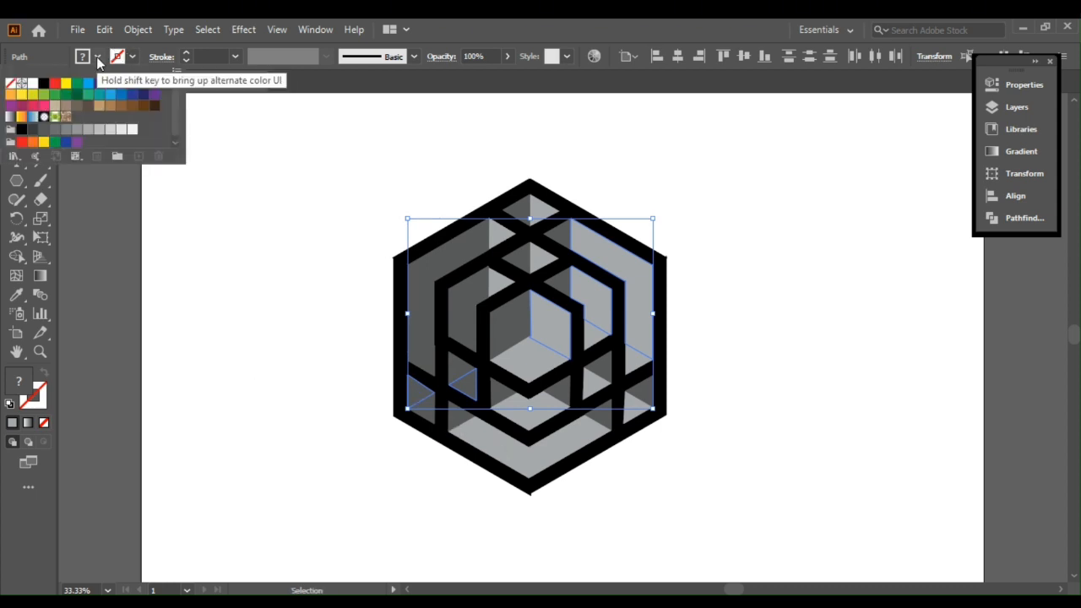
{"action": "left_click", "coordinate": [85, 131]}
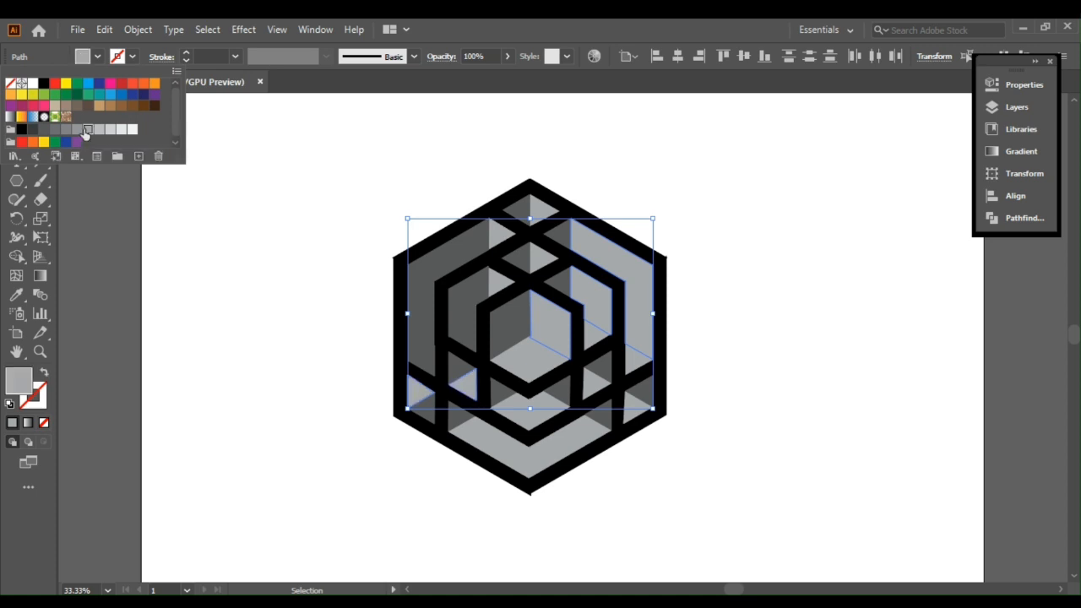
Step: Recolor the small dark triangle at the base of the inner left gap with the Eyedropper, sampling the central opening's right wall
{"action": "left_click", "coordinate": [461, 337]}
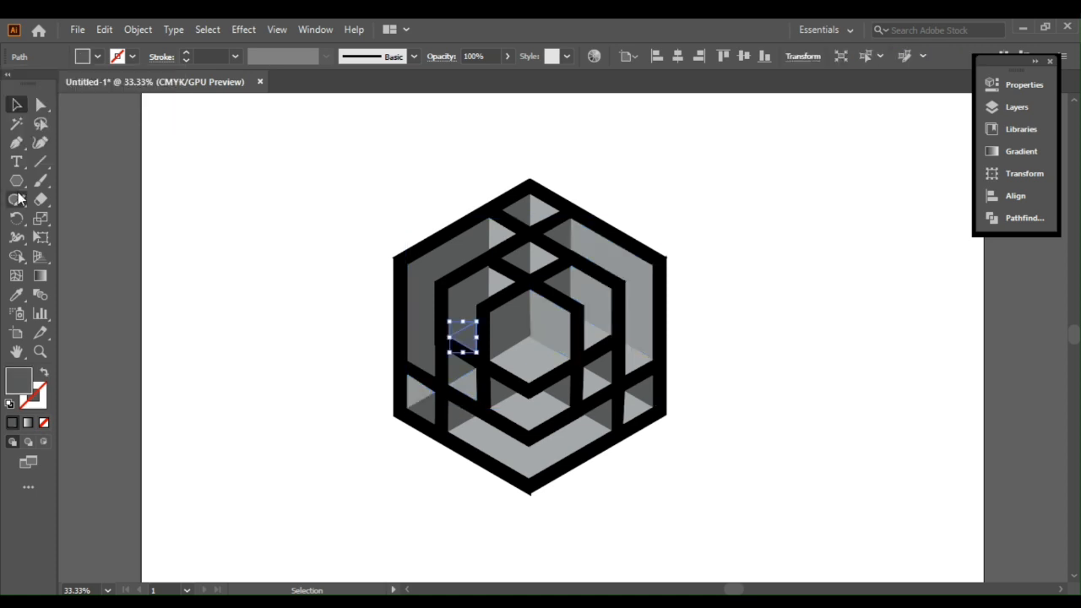
{"action": "key", "text": "i"}
{"action": "left_click", "coordinate": [563, 314]}
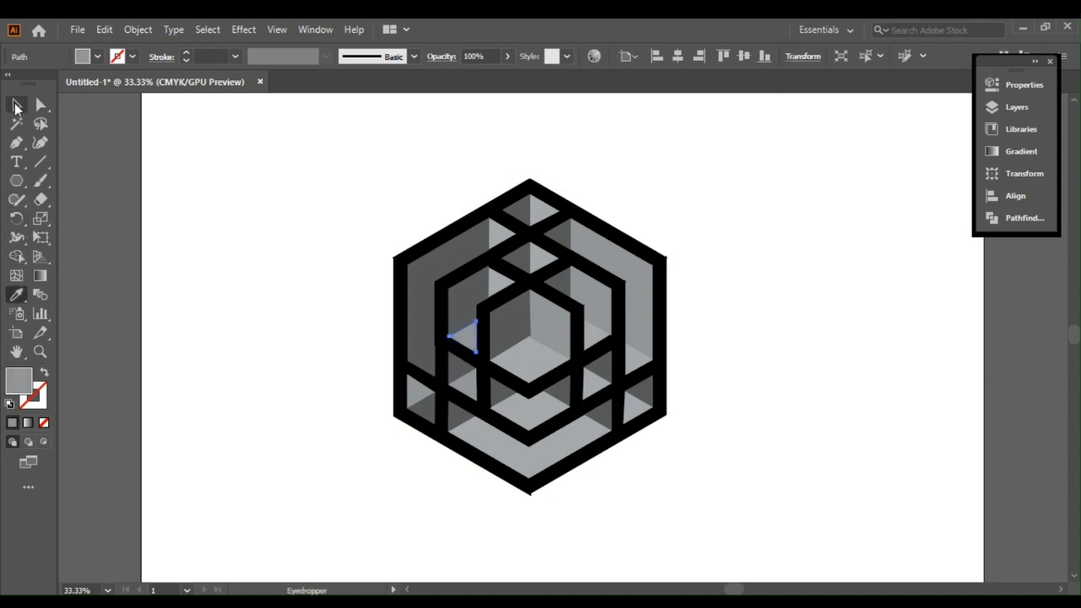
{"action": "left_click", "coordinate": [16, 105]}
{"action": "left_click", "coordinate": [223, 258]}
Step: Select the three merged floor shapes along the cube's lower vertical edge and fill them a lighter gray
{"action": "left_click", "coordinate": [529, 463]}
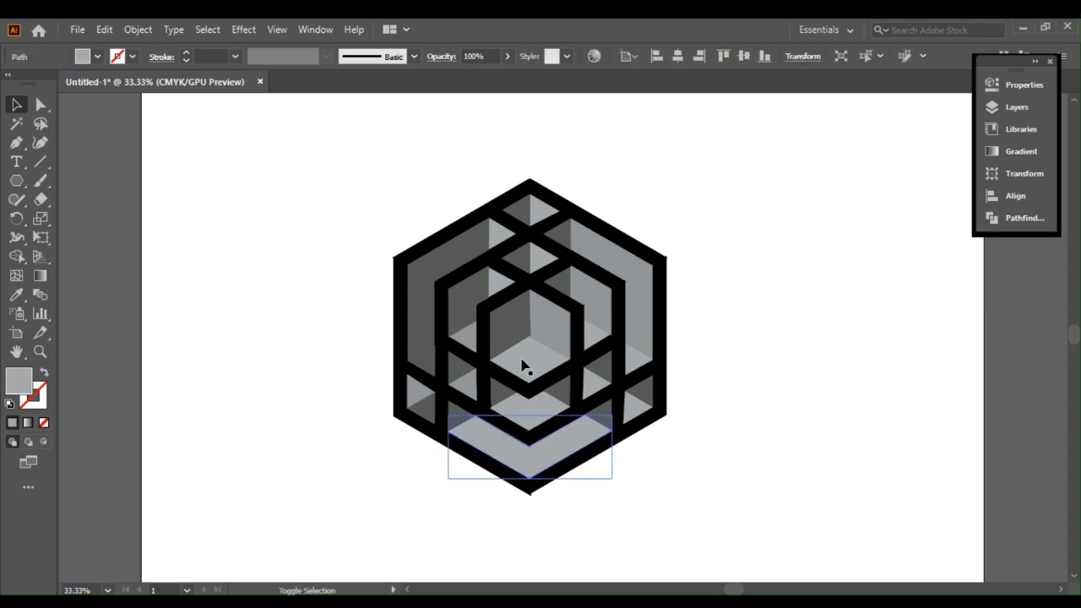
{"action": "left_click", "coordinate": [523, 367], "text": "shift"}
{"action": "left_click", "coordinate": [528, 414], "text": "shift"}
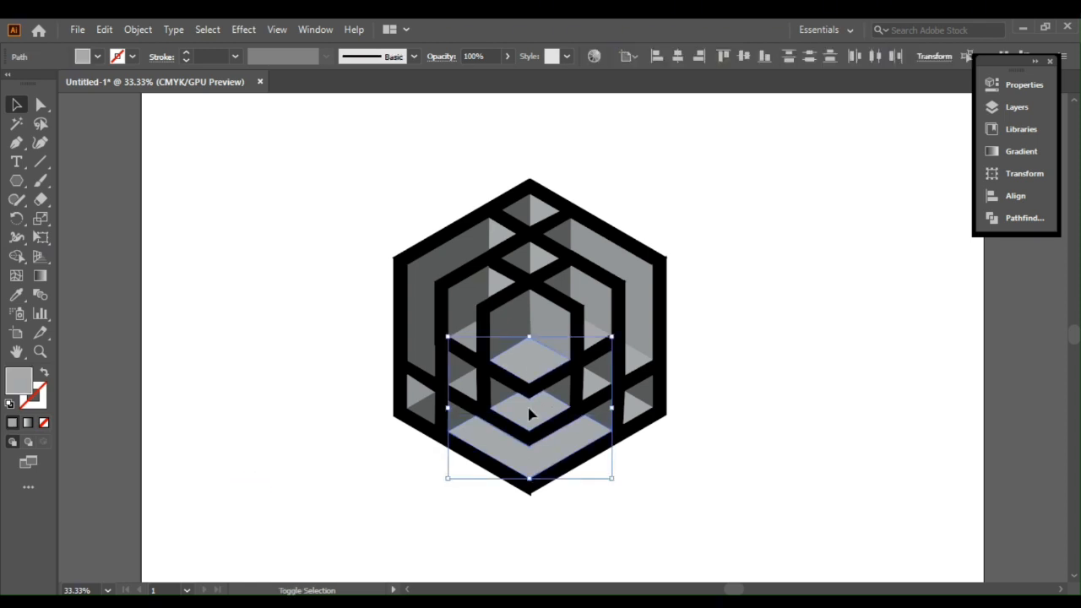
{"action": "left_click", "coordinate": [96, 57]}
{"action": "left_click", "coordinate": [98, 130]}
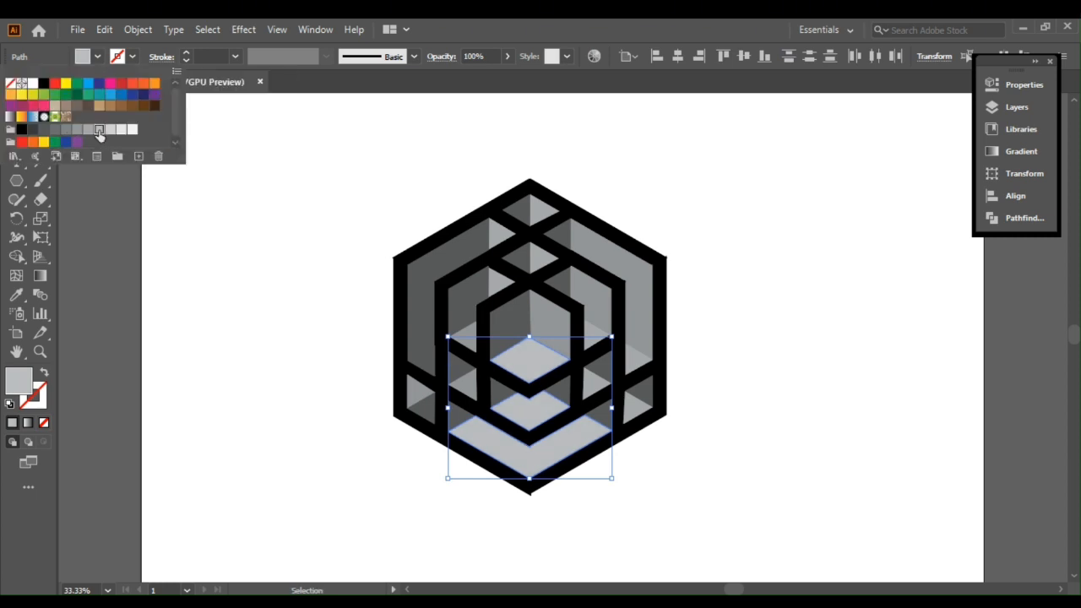
{"action": "left_click", "coordinate": [216, 238]}
Step: Select the four lighter triangles in the small lower-left and lower-right cells and match them to the central floor's light gray with the Eyedropper
{"action": "left_click", "coordinate": [595, 390], "text": "shift"}
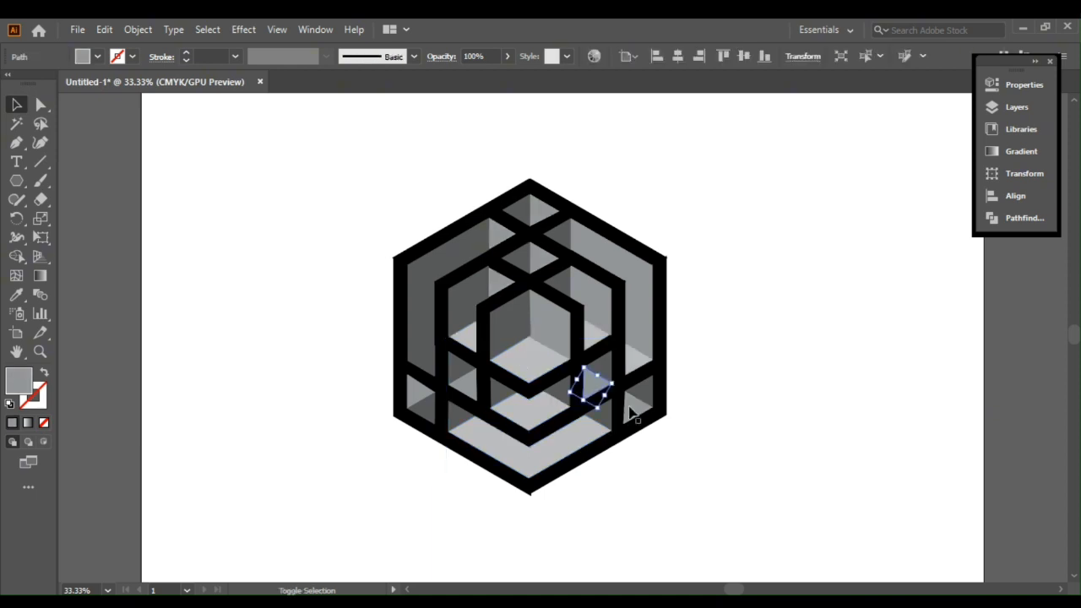
{"action": "left_click", "coordinate": [630, 412], "text": "shift"}
{"action": "left_click", "coordinate": [463, 385], "text": "shift"}
{"action": "left_click", "coordinate": [419, 394], "text": "shift"}
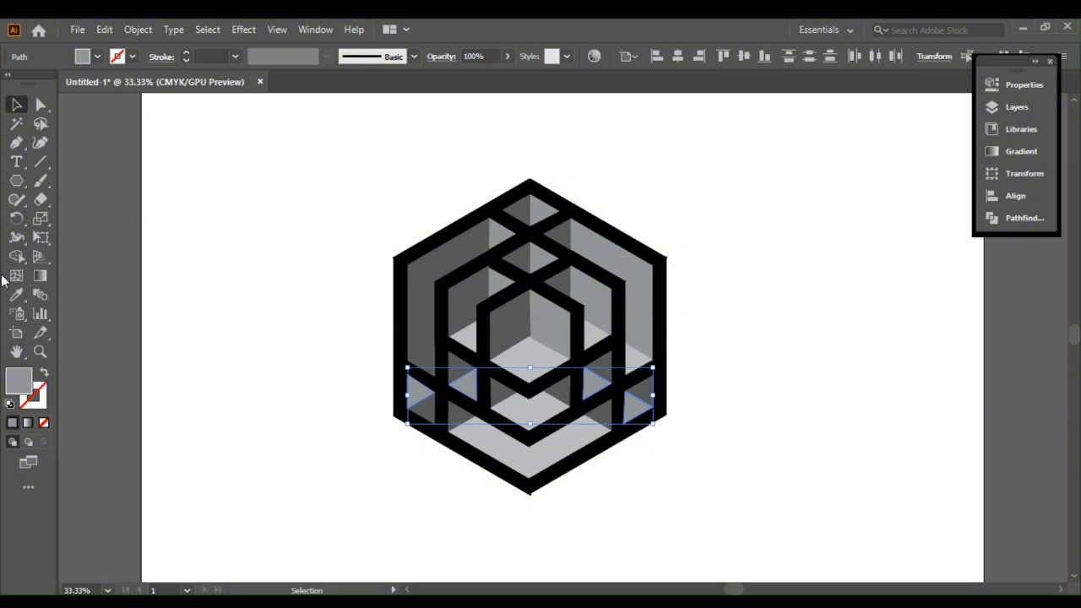
{"action": "left_click", "coordinate": [16, 294]}
{"action": "left_click", "coordinate": [538, 360]}
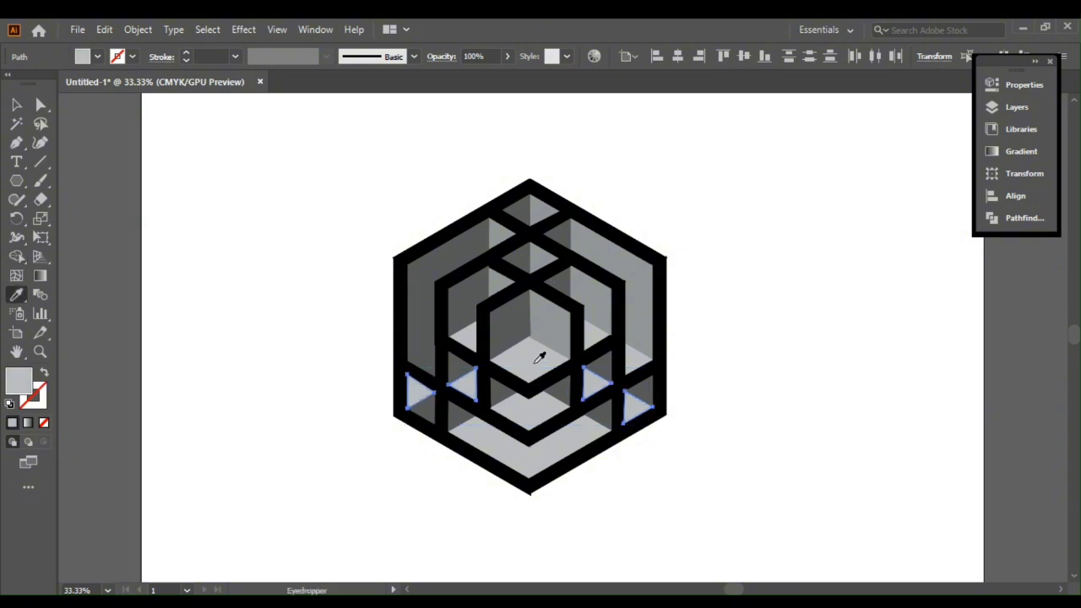
{"action": "key", "text": "v"}
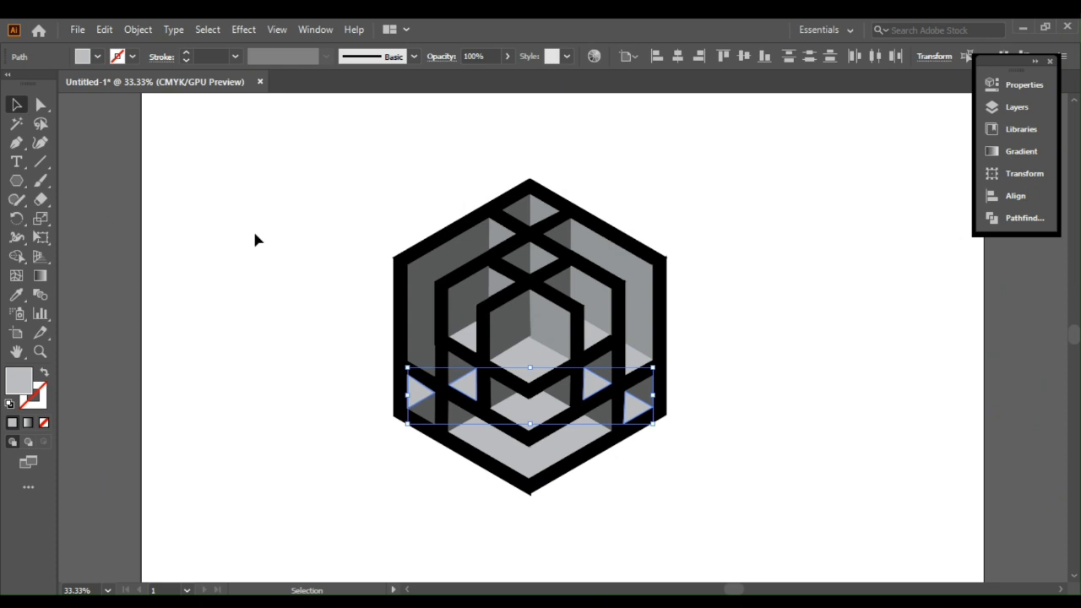
Step: Fill the lattice frame's left face medium gray and its top face light gray
{"action": "left_click", "coordinate": [264, 265]}
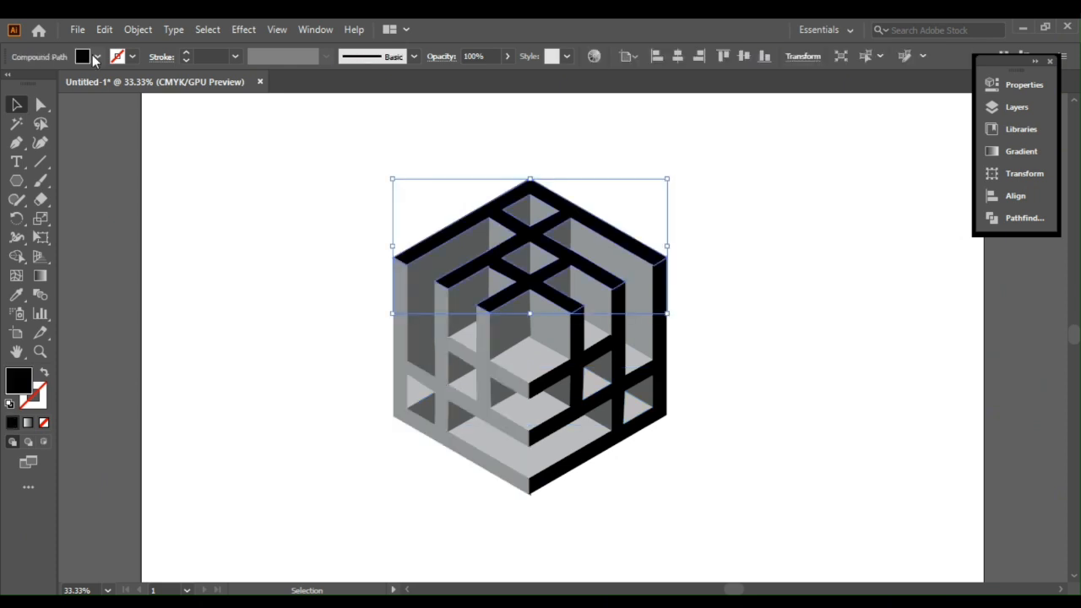
{"action": "left_click", "coordinate": [97, 57]}
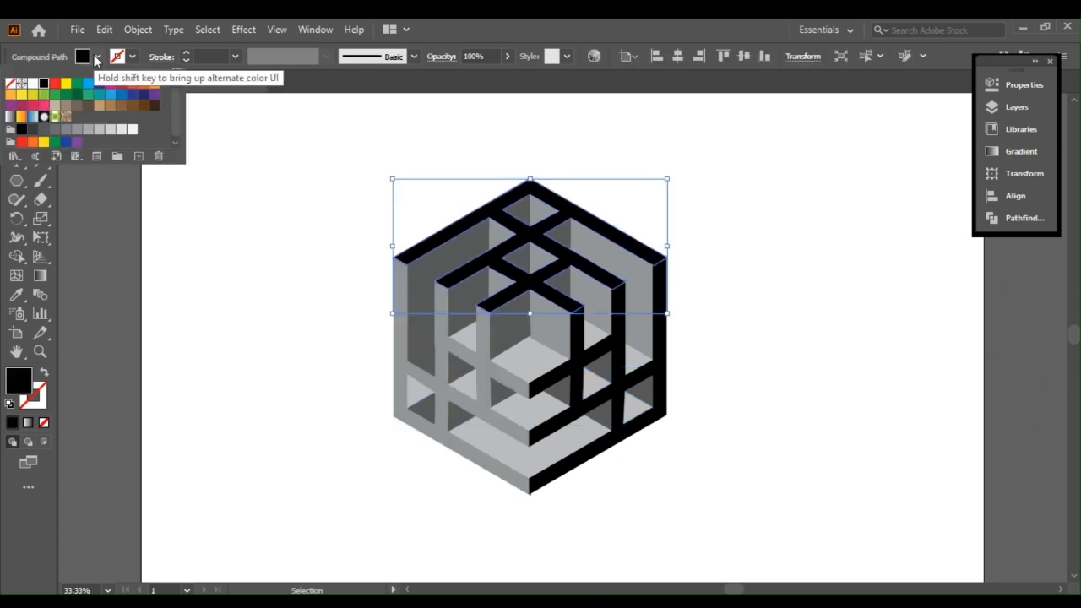
{"action": "left_click", "coordinate": [100, 129]}
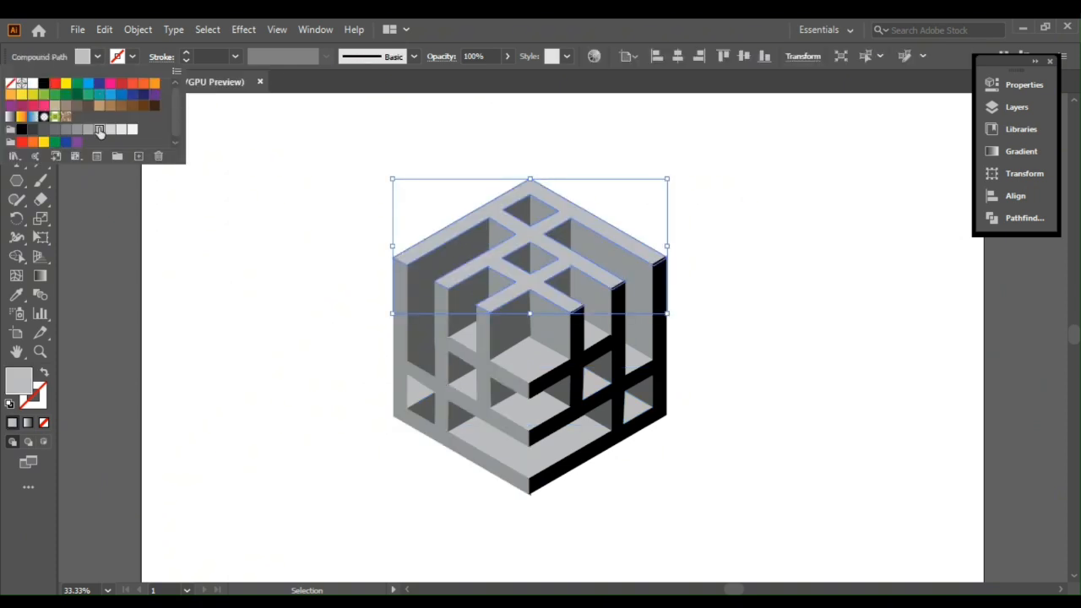